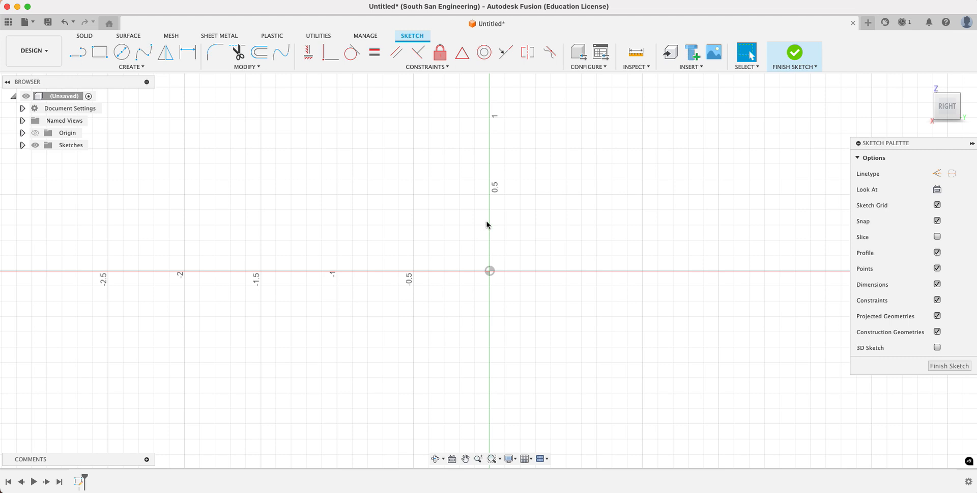
- Draw a 1 in horizontal base line centred on the origin
{"action": "scroll", "coordinate": [486, 224], "scroll_direction": "up", "scroll_amount": 5}
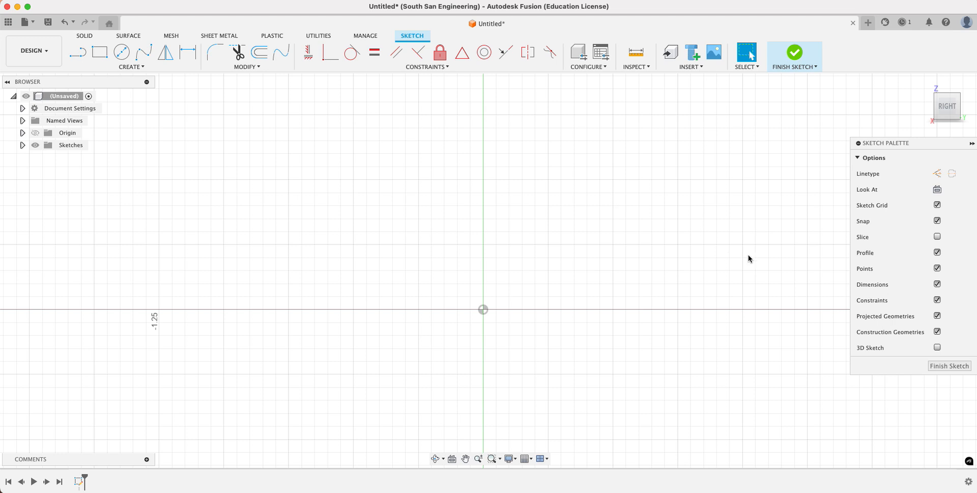
{"action": "left_click", "coordinate": [78, 51]}
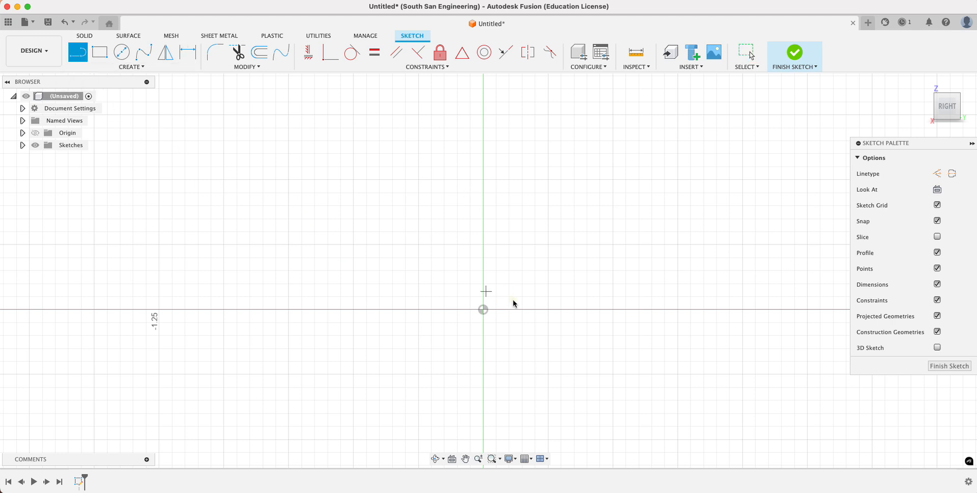
{"action": "left_click", "coordinate": [484, 309]}
{"action": "left_click", "coordinate": [353, 309]}
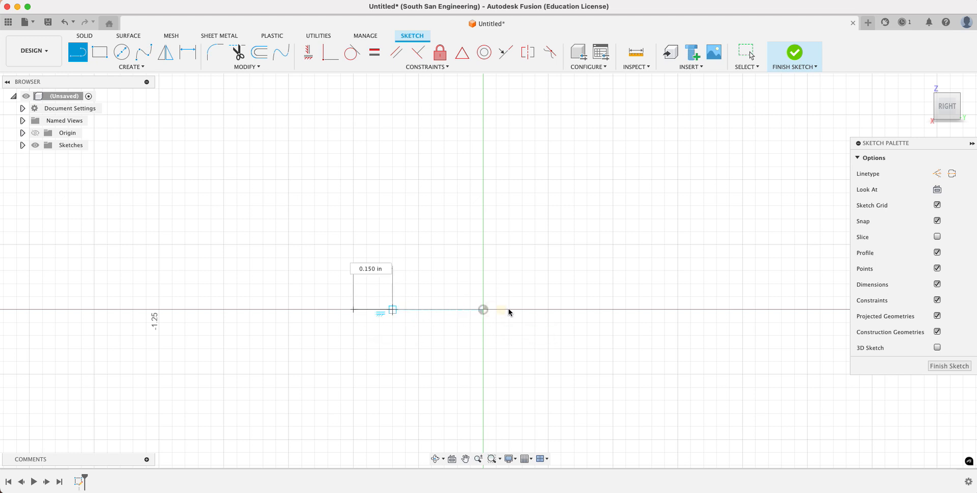
{"action": "left_click", "coordinate": [613, 309]}
- Complete a closed inverted-T outline above the base line, with 0.25 in base sides and shoulders and a 0.5 in tall stem
{"action": "left_click", "coordinate": [613, 245]}
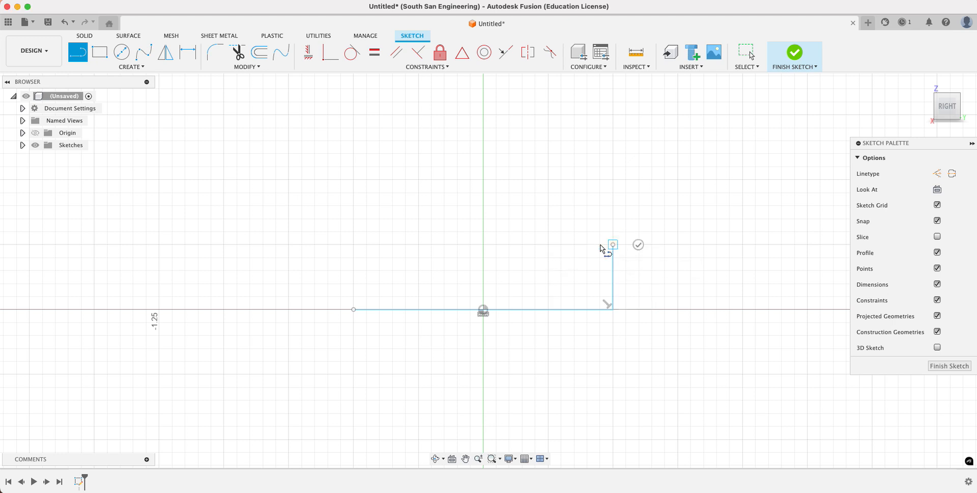
{"action": "left_click", "coordinate": [548, 244]}
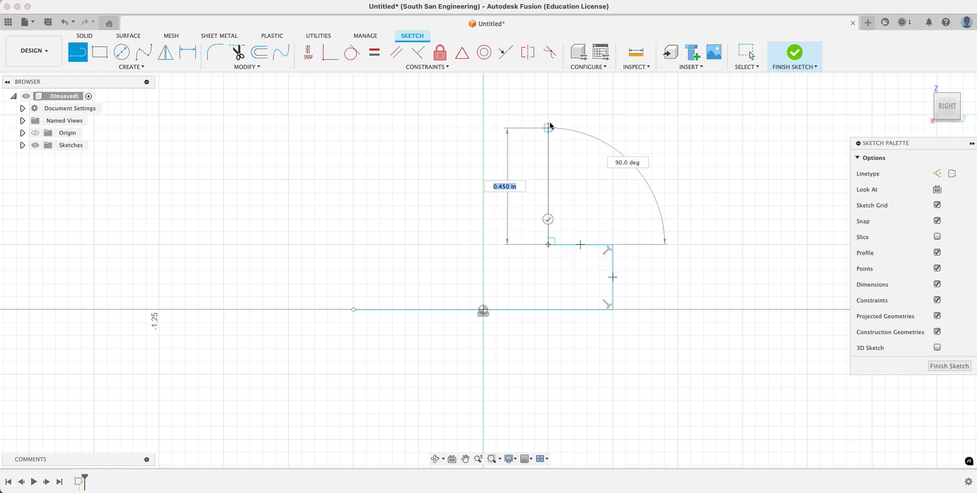
{"action": "left_click", "coordinate": [548, 115]}
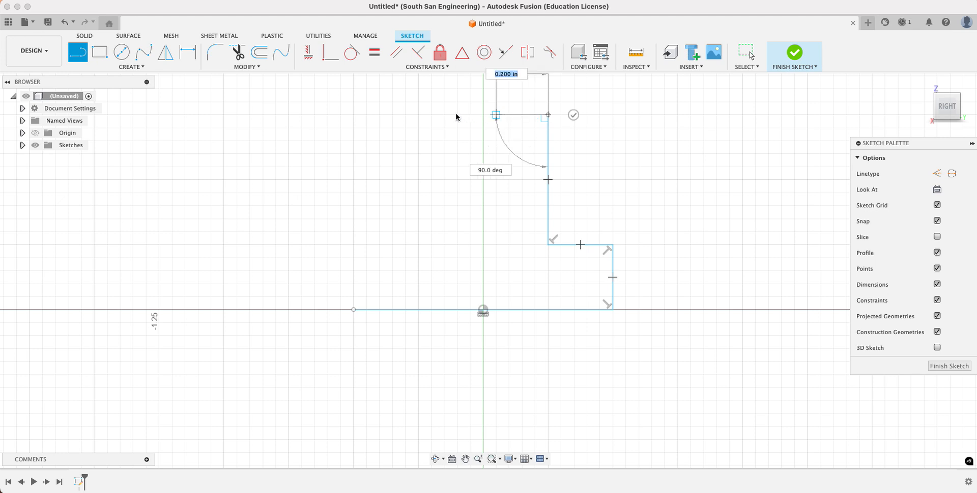
{"action": "left_click", "coordinate": [419, 115]}
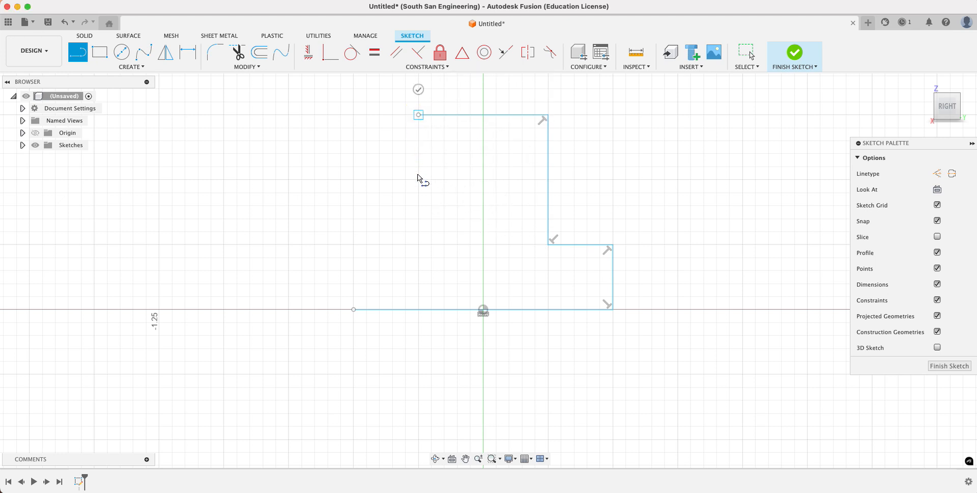
{"action": "left_click", "coordinate": [419, 245]}
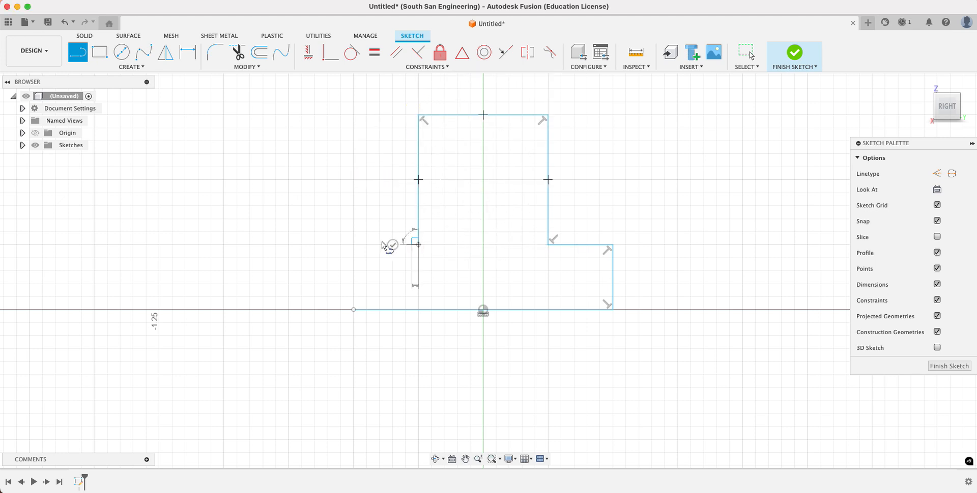
{"action": "left_click", "coordinate": [353, 245]}
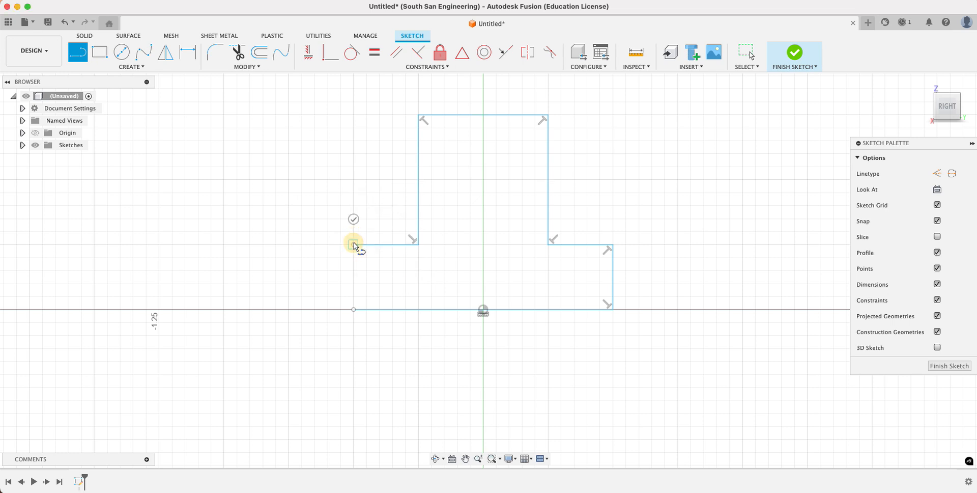
{"action": "left_click", "coordinate": [354, 309]}
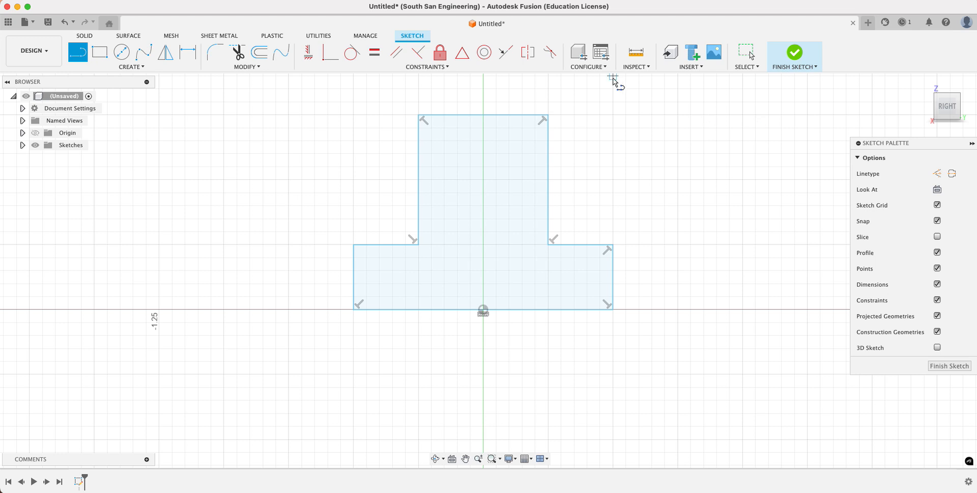
{"action": "left_click", "coordinate": [741, 52]}
- Move the base's right edge inward for a base about 0.93 in wide, and shift the stem's left edge inward
{"action": "mouse_move", "coordinate": [612, 277]}
{"action": "left_mouse_down"}
{"action": "mouse_move", "coordinate": [576, 277]}
{"action": "mouse_move", "coordinate": [617, 281]}
{"action": "mouse_move", "coordinate": [604, 262]}
{"action": "mouse_move", "coordinate": [609, 275]}
{"action": "left_mouse_up"}
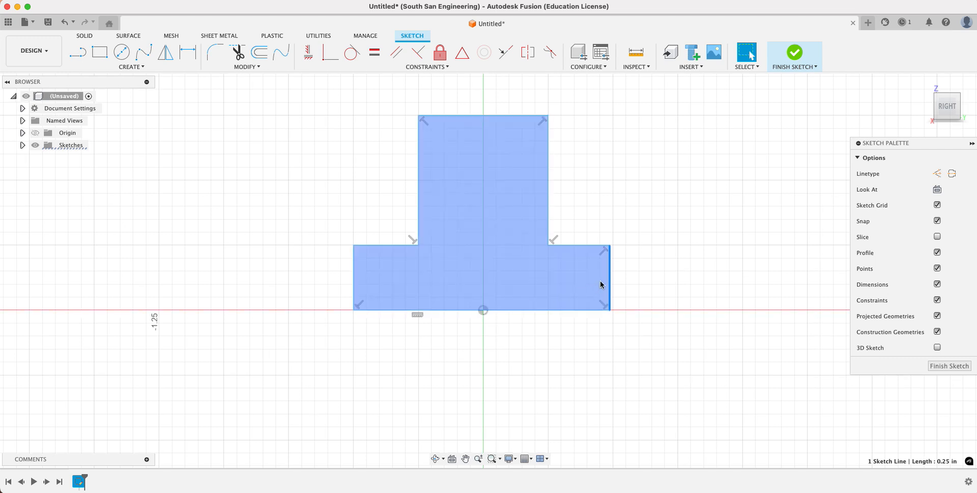
{"action": "left_click_drag", "start_coordinate": [609, 281], "coordinate": [595, 283]}
{"action": "left_click_drag", "start_coordinate": [420, 148], "coordinate": [432, 149]}
{"action": "left_click", "coordinate": [486, 313]}
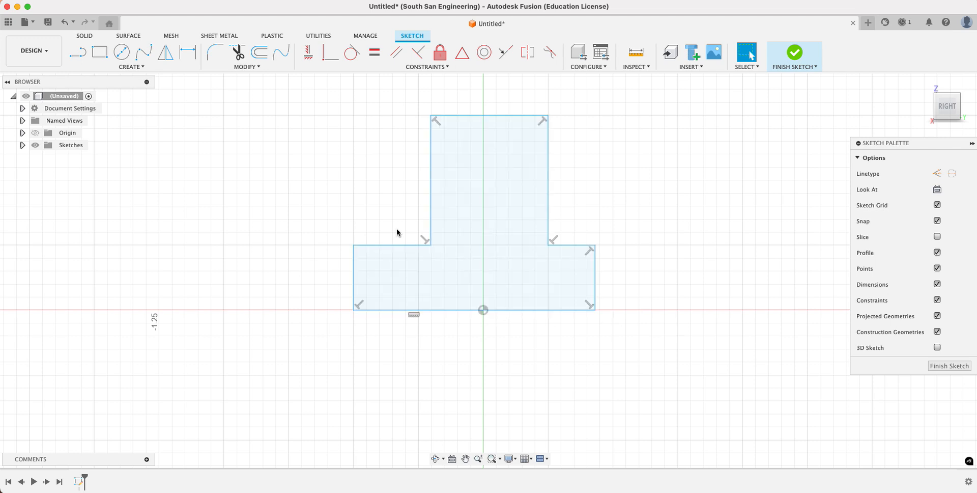
- Apply a MidPoint constraint between the base line and the origin
{"action": "left_click", "coordinate": [402, 66]}
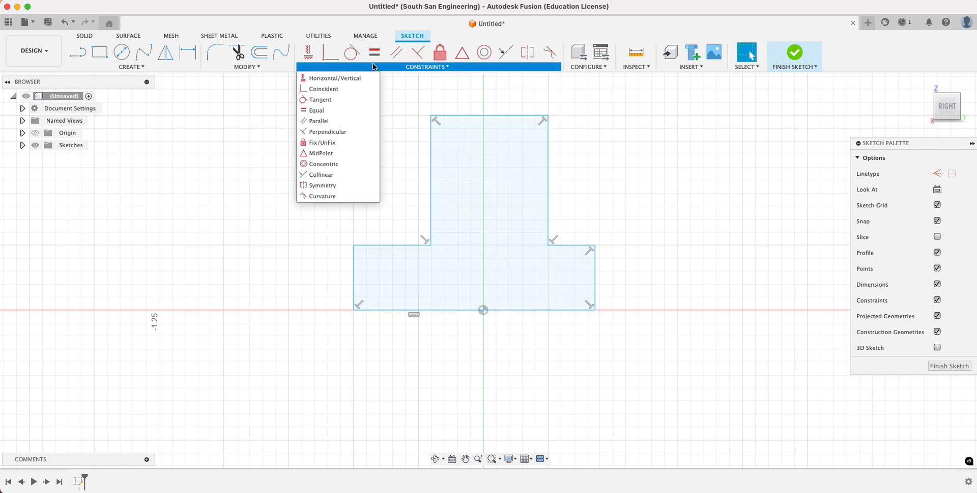
{"action": "left_click", "coordinate": [320, 153]}
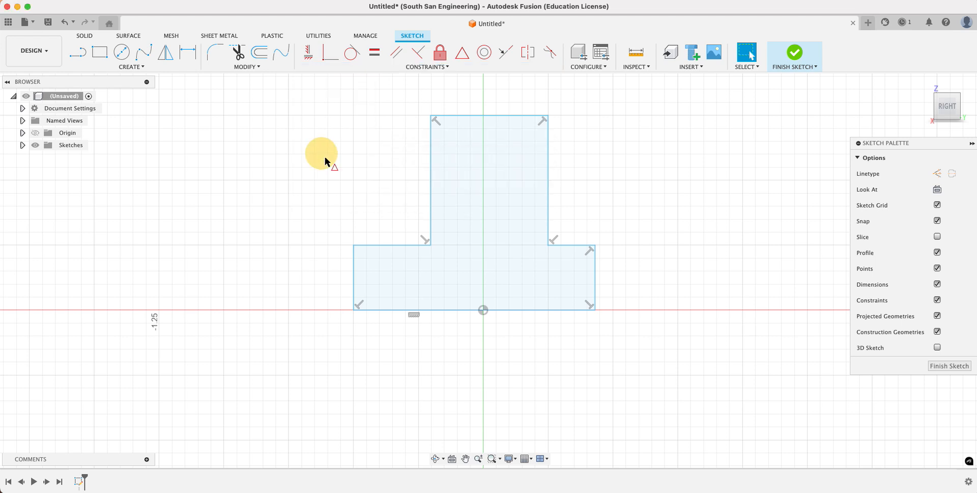
{"action": "left_click", "coordinate": [505, 315]}
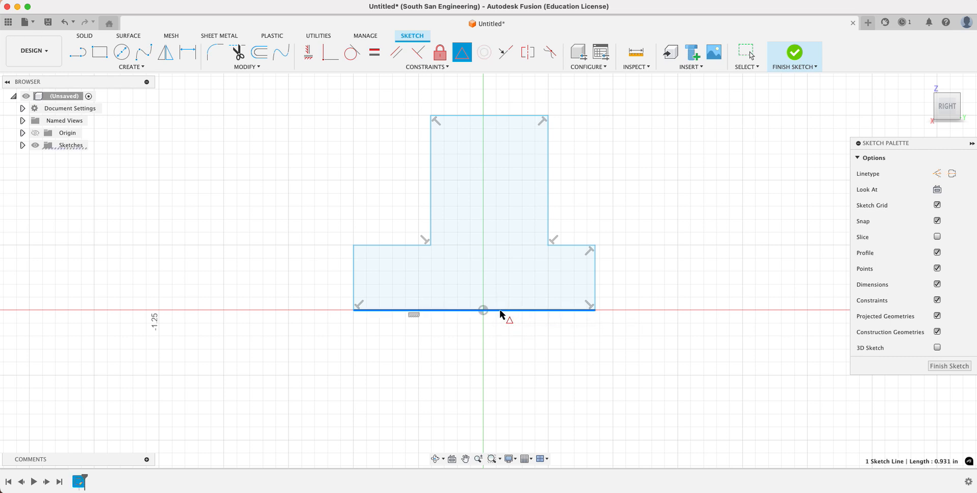
{"action": "left_click", "coordinate": [483, 310]}
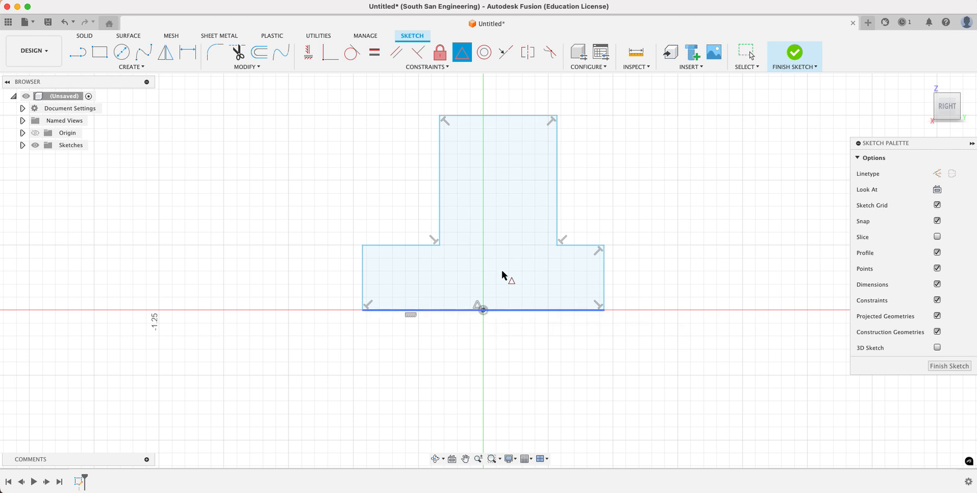
- Narrow the base by moving its left edge inward, and narrow the stem by moving its right edge inward
{"action": "left_click", "coordinate": [746, 52]}
{"action": "left_click", "coordinate": [415, 292]}
{"action": "left_click_drag", "start_coordinate": [362, 274], "coordinate": [389, 273]}
{"action": "mouse_move", "coordinate": [559, 170]}
{"action": "left_mouse_down"}
{"action": "mouse_move", "coordinate": [510, 172]}
{"action": "mouse_move", "coordinate": [542, 180]}
{"action": "left_mouse_up"}
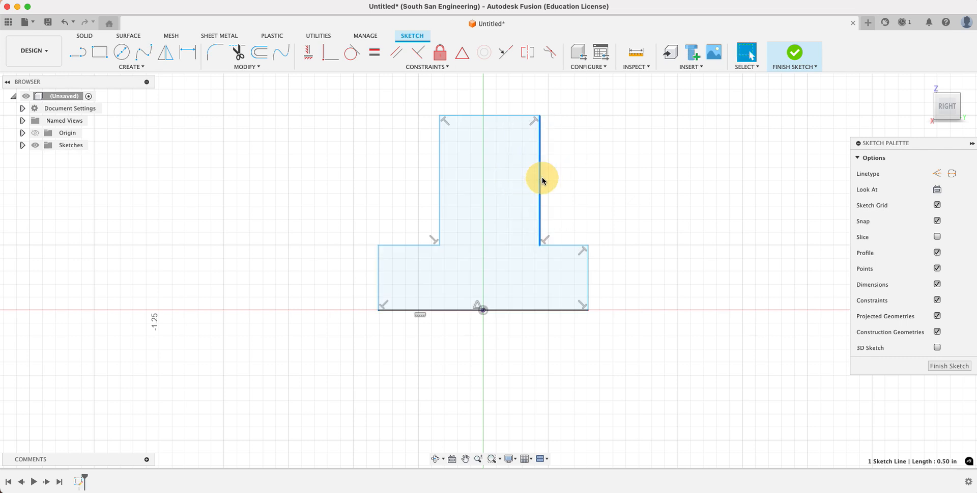
{"action": "left_click", "coordinate": [652, 190]}
- Lower the right shoulder edge slightly and raise the left shoulder edge slightly
{"action": "mouse_move", "coordinate": [570, 249]}
{"action": "left_mouse_down"}
{"action": "mouse_move", "coordinate": [572, 224]}
{"action": "mouse_move", "coordinate": [564, 253]}
{"action": "left_mouse_up"}
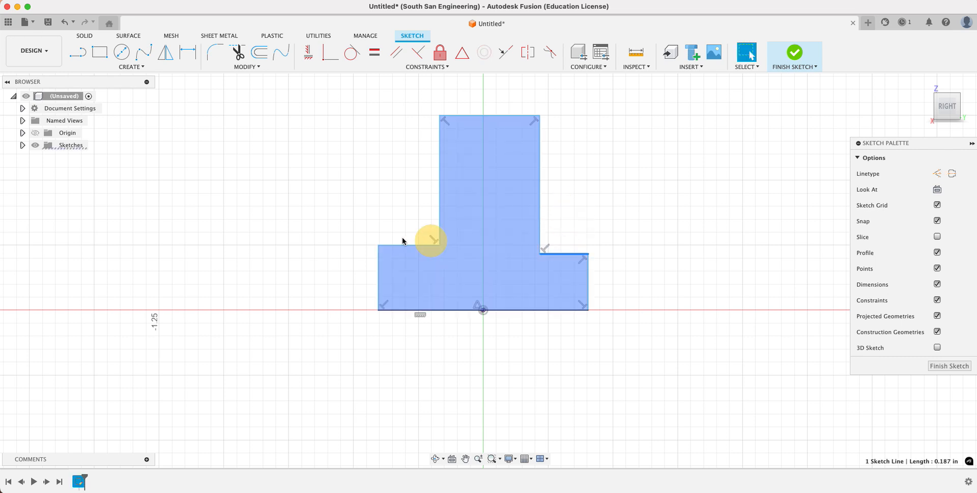
{"action": "mouse_move", "coordinate": [403, 245]}
{"action": "left_mouse_down"}
{"action": "mouse_move", "coordinate": [398, 262]}
{"action": "mouse_move", "coordinate": [405, 240]}
{"action": "left_mouse_up"}
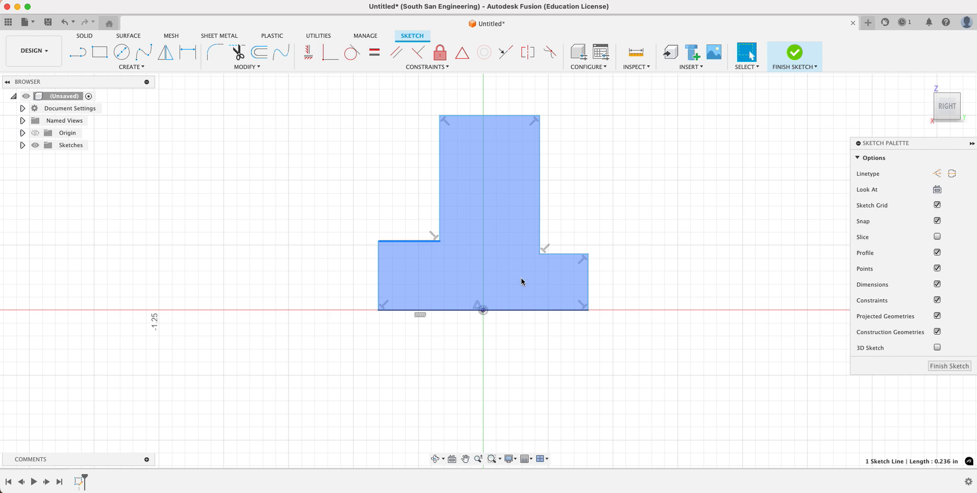
{"action": "left_click", "coordinate": [376, 212]}
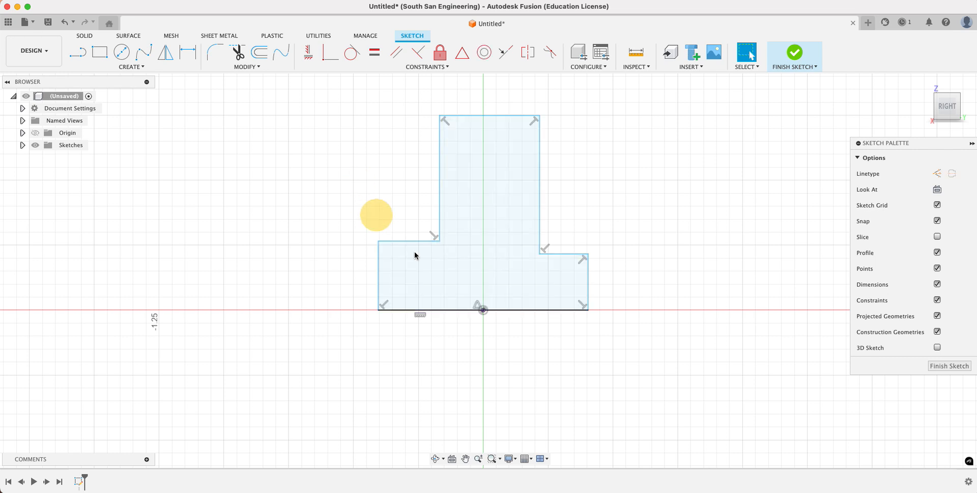
- Make the left and right shoulder edges collinear, and lower them slightly together
{"action": "left_click", "coordinate": [413, 67]}
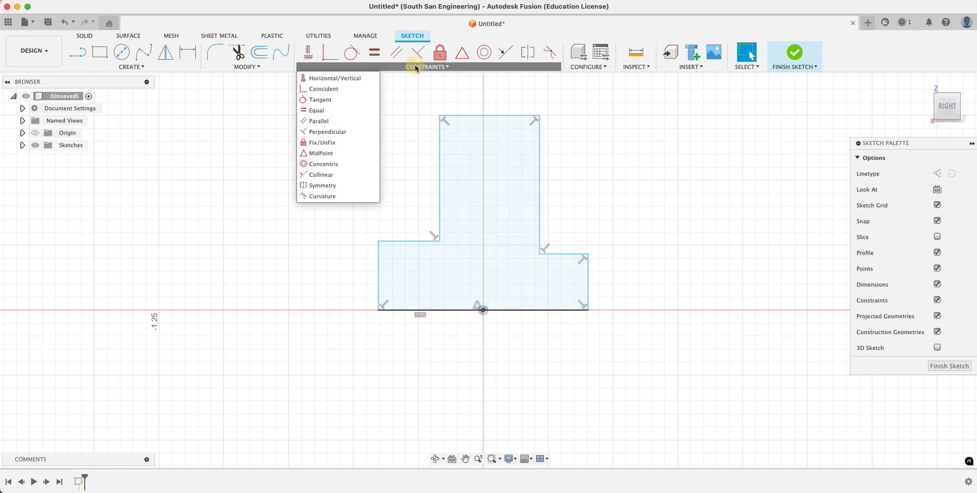
{"action": "left_click", "coordinate": [321, 175]}
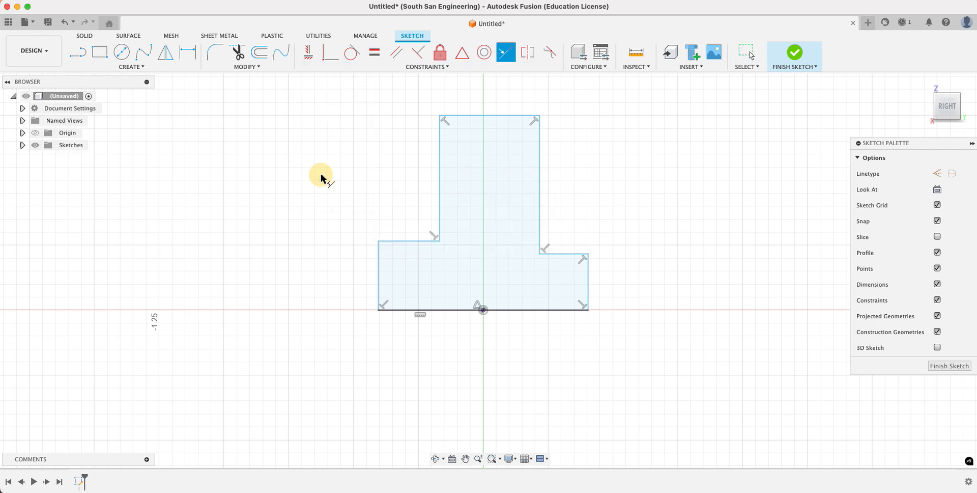
{"action": "left_click", "coordinate": [409, 241]}
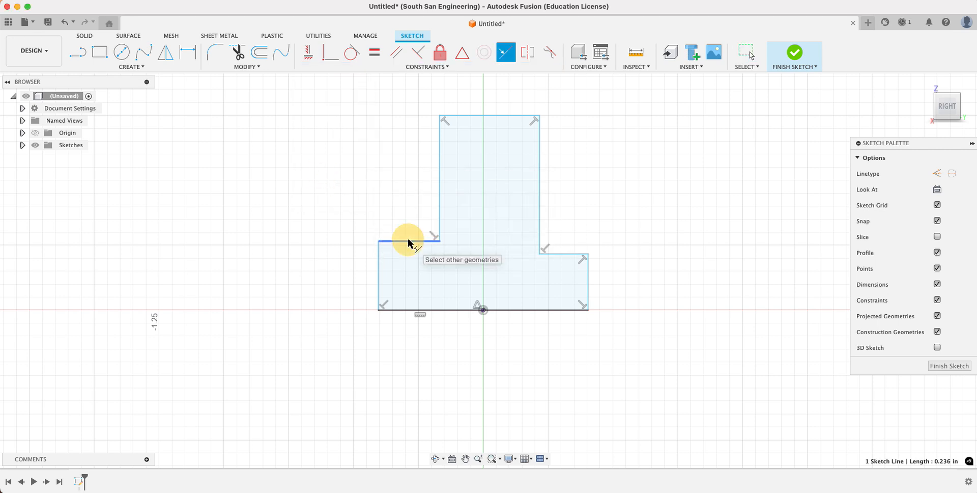
{"action": "left_click", "coordinate": [566, 255]}
{"action": "key", "text": "Escape"}
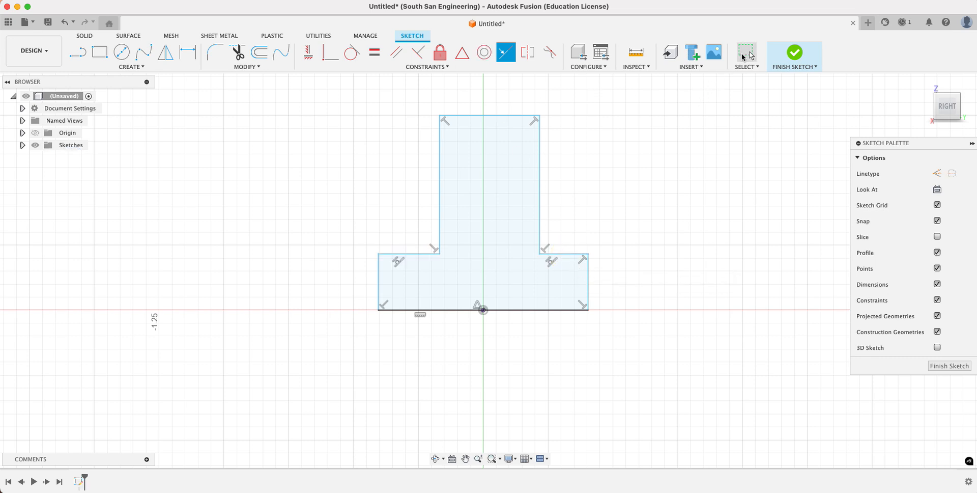
{"action": "mouse_move", "coordinate": [572, 255]}
{"action": "left_mouse_down"}
{"action": "mouse_move", "coordinate": [569, 218]}
{"action": "mouse_move", "coordinate": [569, 255]}
{"action": "left_mouse_up"}
{"action": "left_click", "coordinate": [652, 183]}
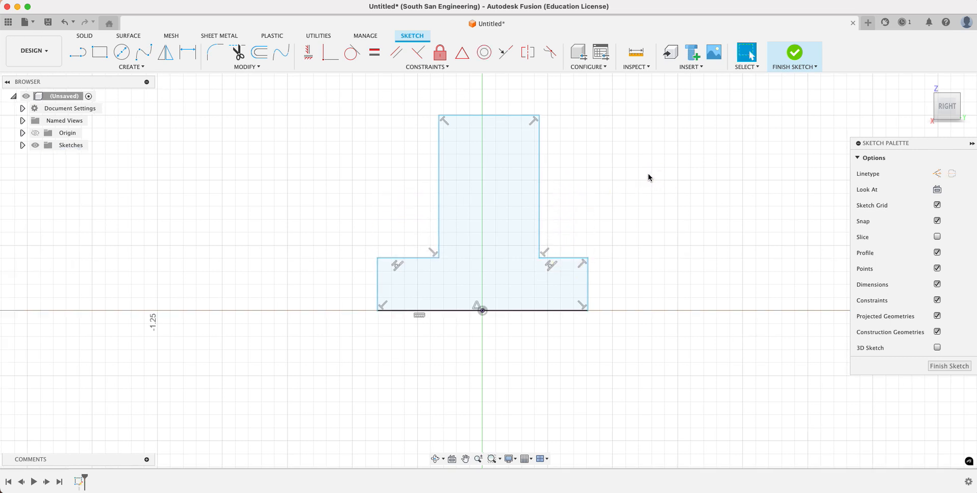
- Apply a Horizontal/Vertical constraint between the midpoint of the stem's top edge and the origin
{"action": "left_click", "coordinate": [384, 68]}
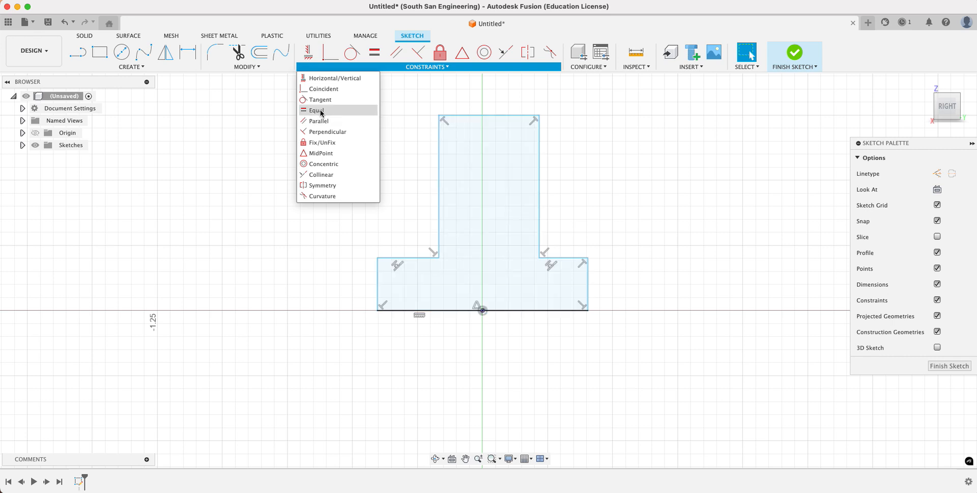
{"action": "left_click", "coordinate": [323, 79]}
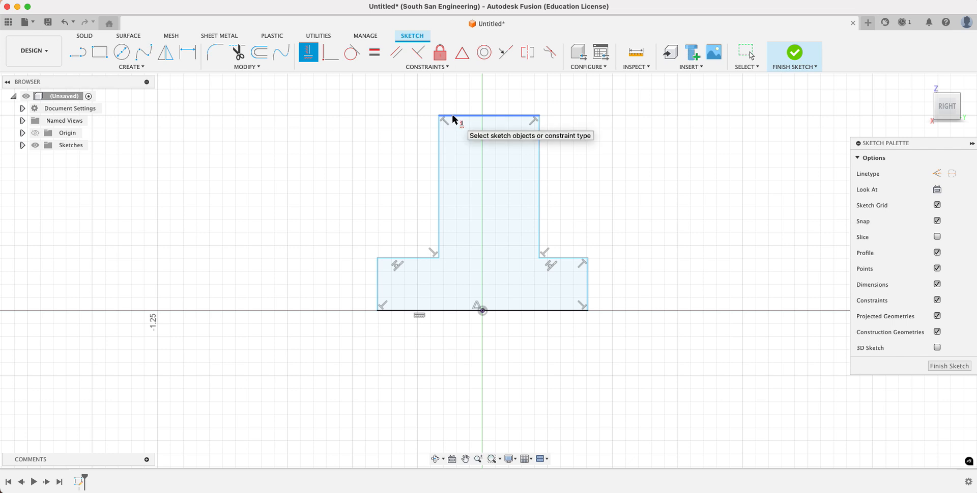
{"action": "left_click", "coordinate": [488, 115]}
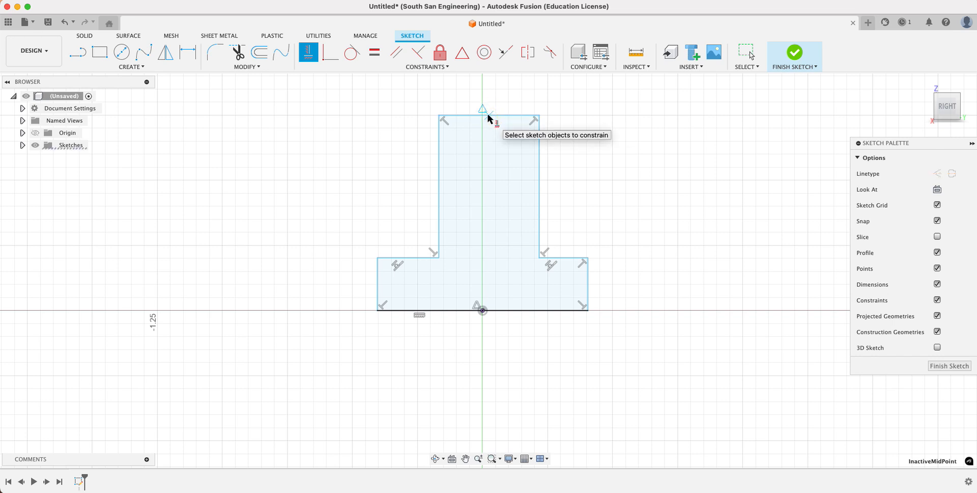
{"action": "left_click", "coordinate": [483, 310]}
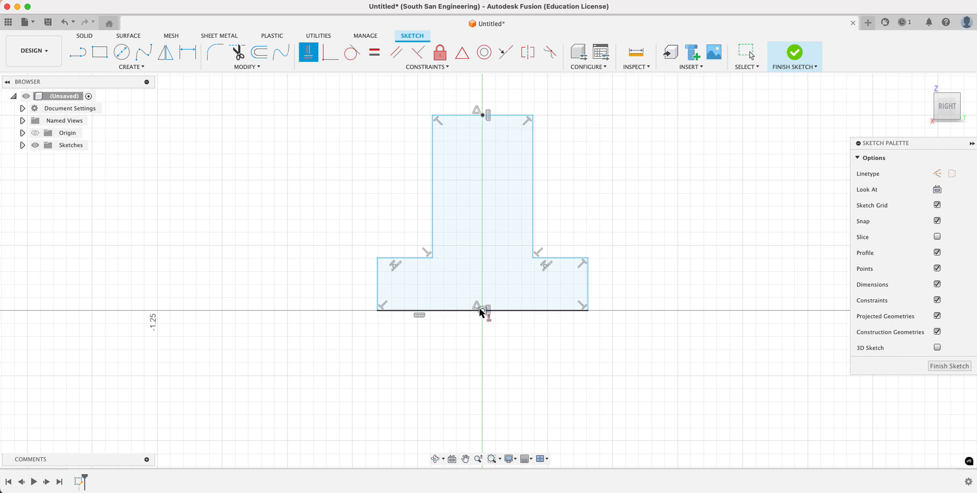
{"action": "key", "text": "Escape"}
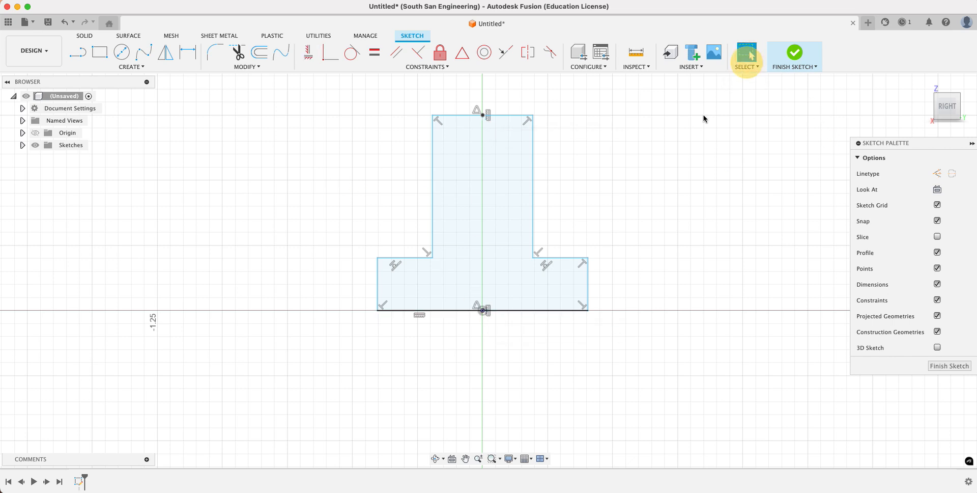
- Narrow the stem and raise both shoulders to about 0.28 in above the base line
{"action": "mouse_move", "coordinate": [532, 200]}
{"action": "left_mouse_down"}
{"action": "mouse_move", "coordinate": [508, 190]}
{"action": "mouse_move", "coordinate": [524, 190]}
{"action": "left_mouse_up"}
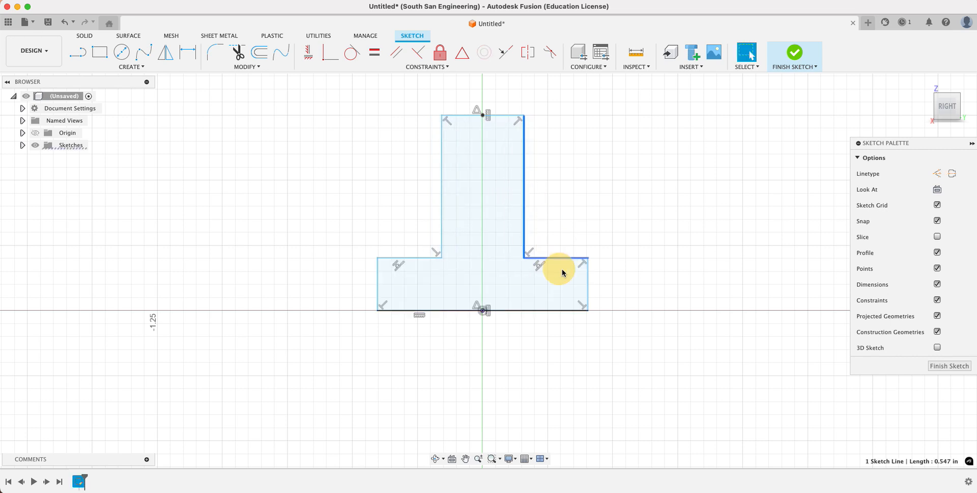
{"action": "left_click_drag", "start_coordinate": [563, 260], "coordinate": [562, 235]}
{"action": "left_click", "coordinate": [663, 239]}
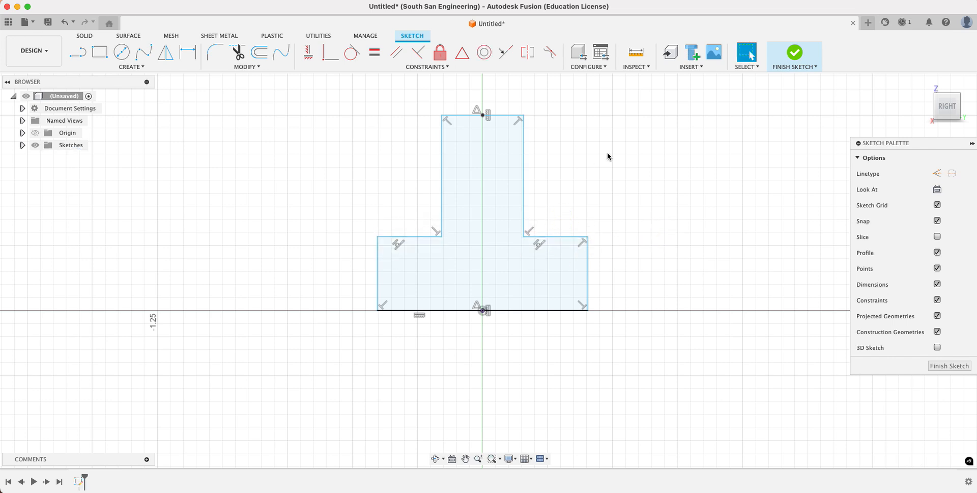
- Dimension the height of the base's left vertical edge and set it to 0.355 in
{"action": "left_click", "coordinate": [138, 67]}
{"action": "left_click", "coordinate": [184, 65]}
{"action": "left_click", "coordinate": [187, 52]}
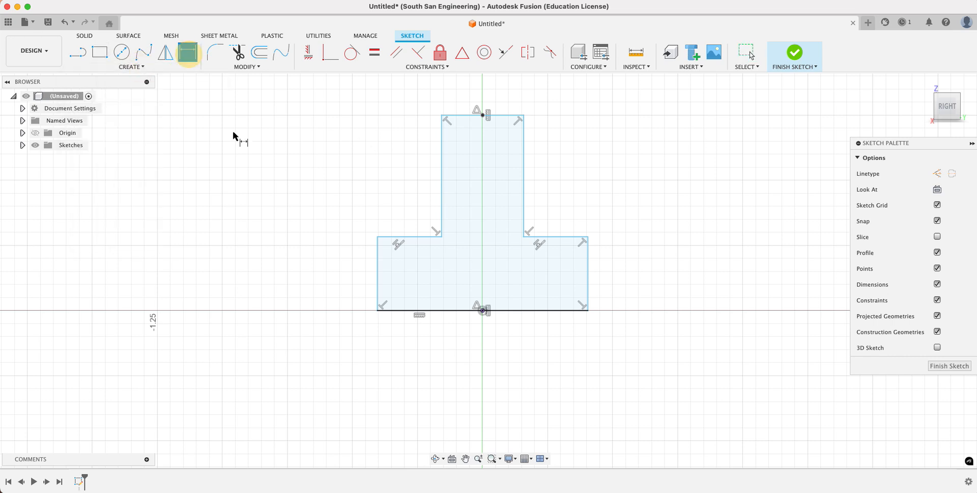
{"action": "left_click", "coordinate": [376, 267]}
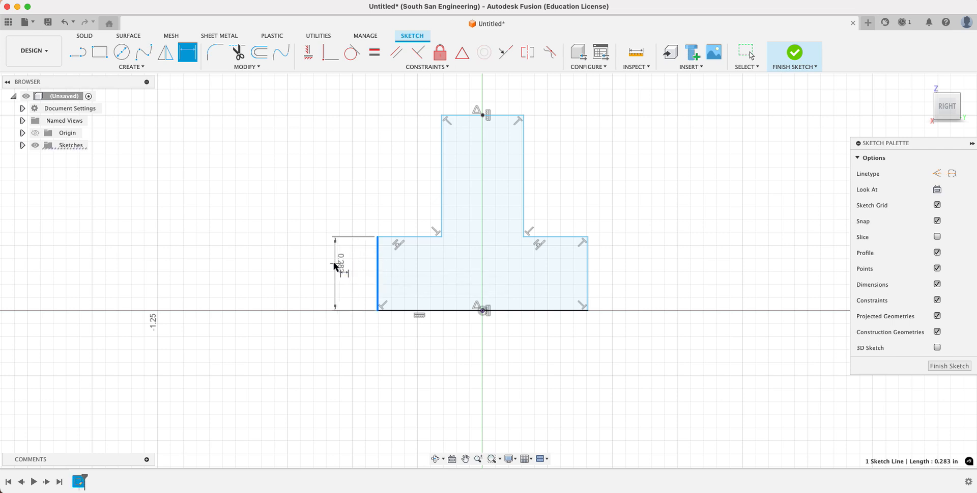
{"action": "left_click", "coordinate": [345, 278]}
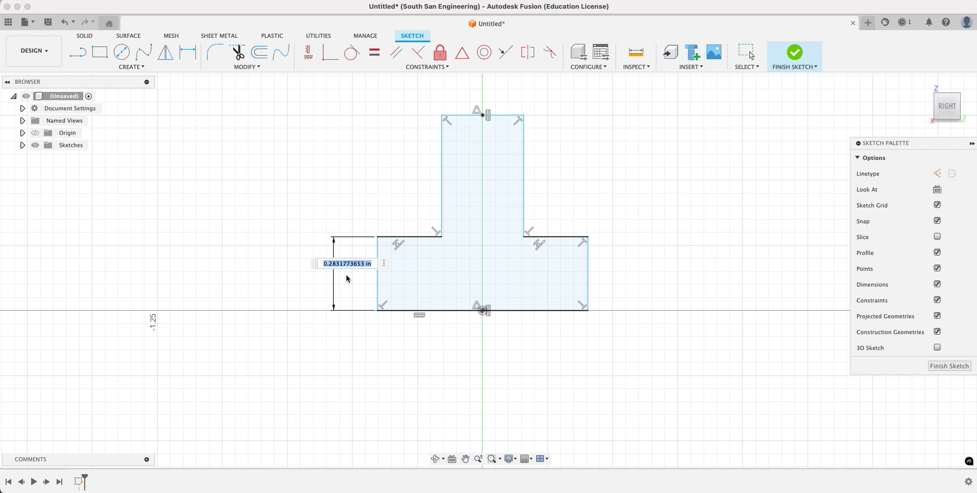
{"action": "key", "text": "BackSpace"}
{"action": "type", "text": ".355"}
{"action": "key", "text": "Return"}
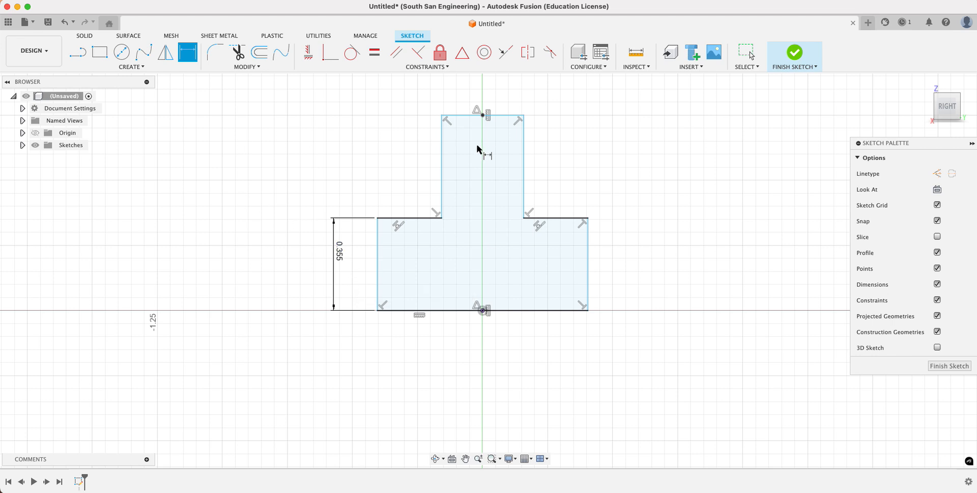
- Dimension the overall height between the stem's top edge and the base line, and set it to 0.844 in
{"action": "left_click", "coordinate": [462, 116]}
{"action": "left_click", "coordinate": [459, 310]}
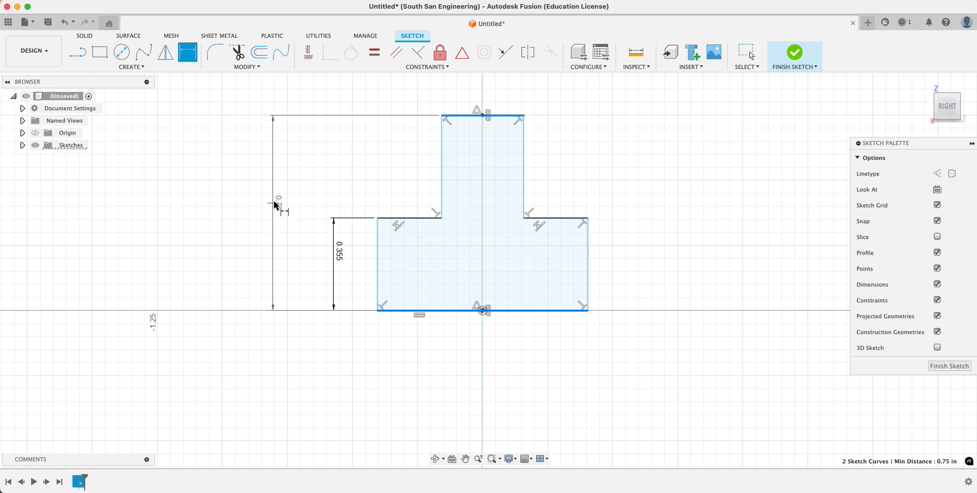
{"action": "left_click", "coordinate": [289, 189]}
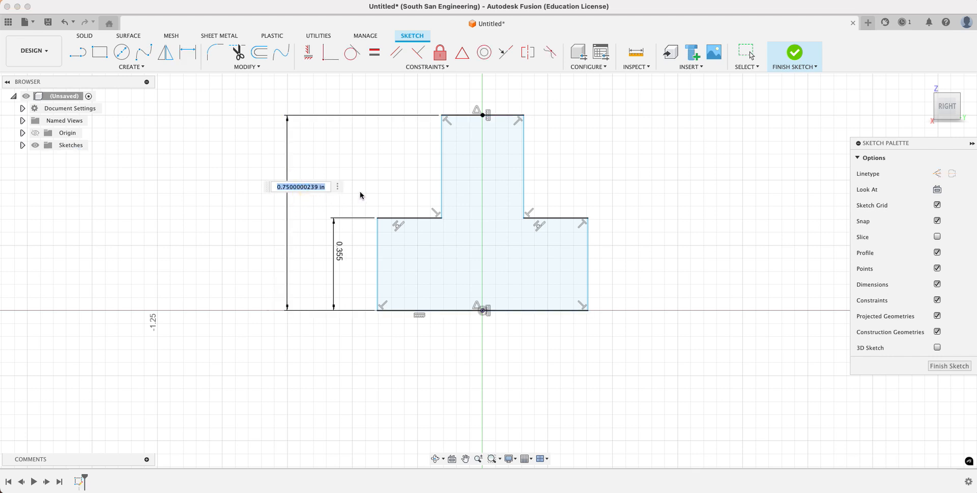
{"action": "type", "text": ".844"}
{"action": "key", "text": "Return"}
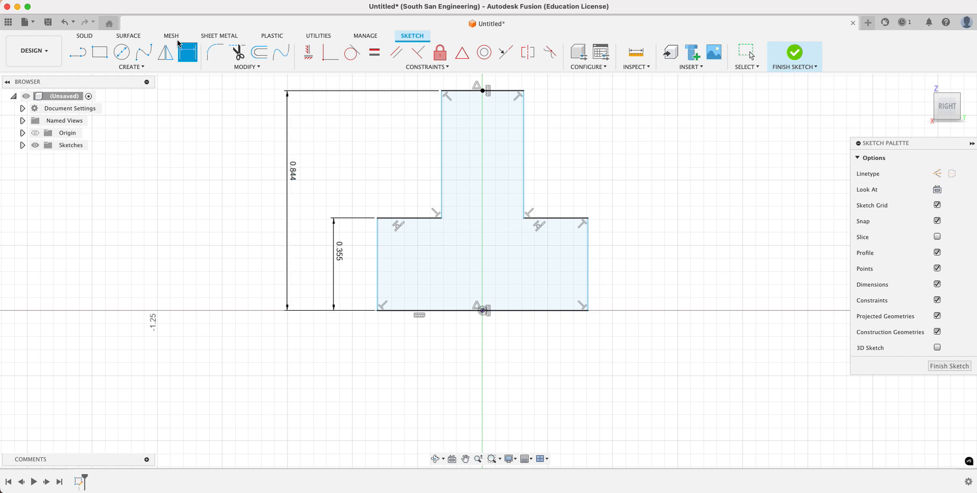
- Dimension the width of the right shoulder edge and set it to 0.125 in
{"action": "left_click", "coordinate": [563, 220]}
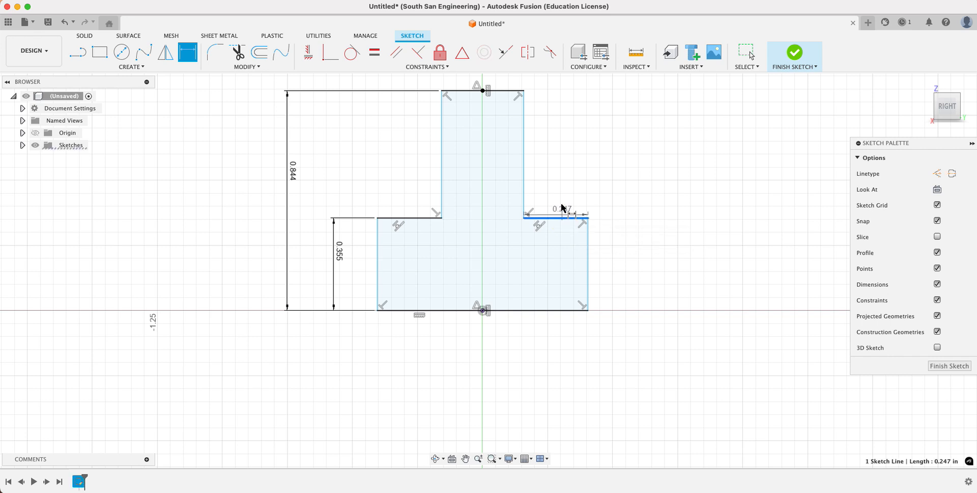
{"action": "left_click", "coordinate": [559, 189]}
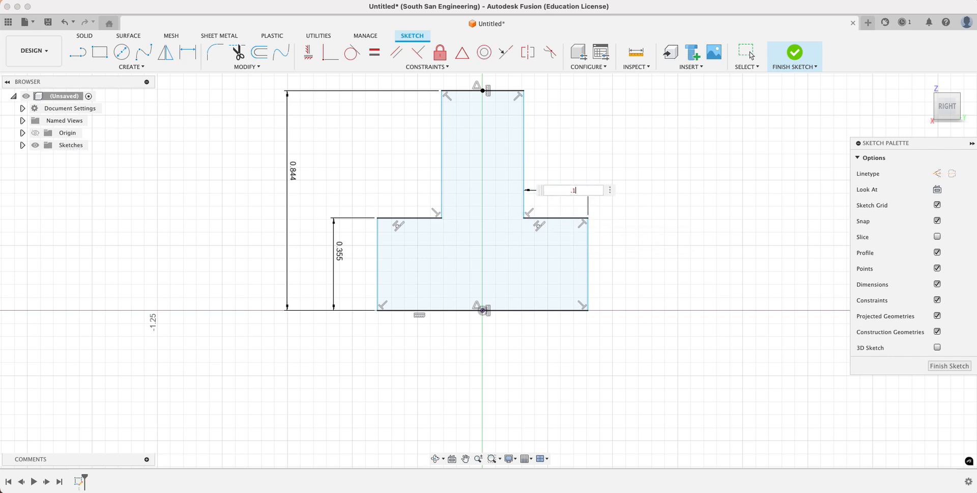
{"action": "type", "text": ".125"}
{"action": "key", "text": "Return"}
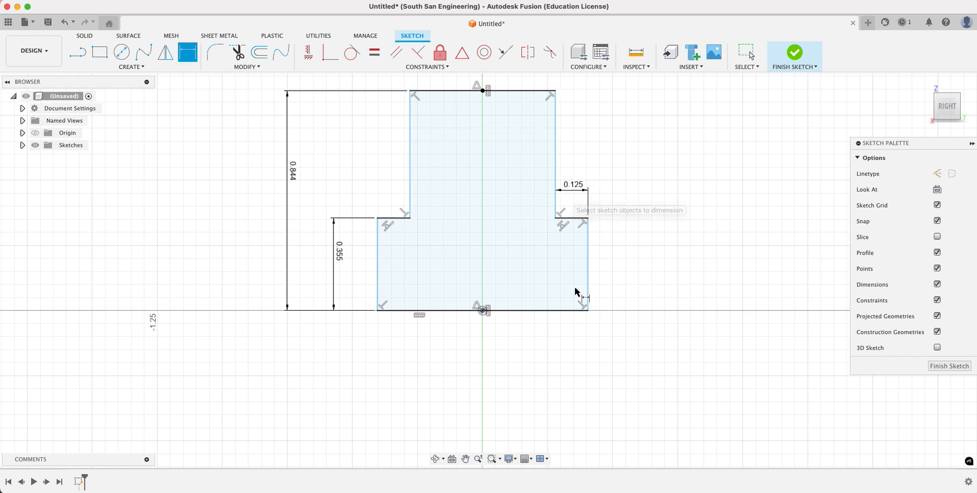
- Dimension the base line's width at 0.734 in and finish the sketch
{"action": "left_click", "coordinate": [525, 312]}
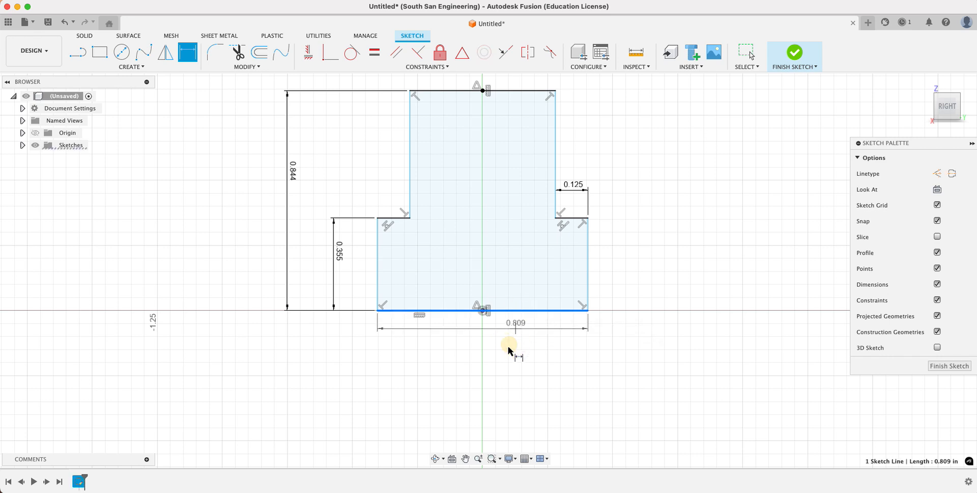
{"action": "left_click", "coordinate": [487, 348]}
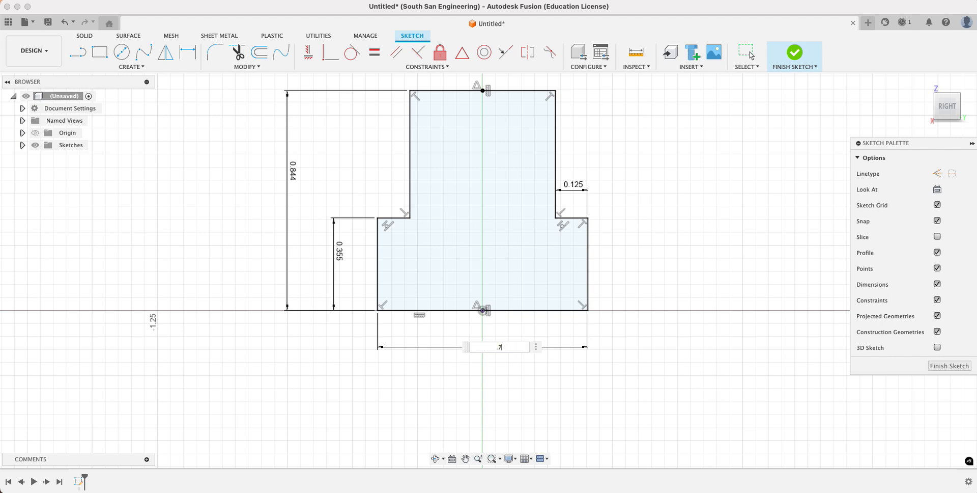
{"action": "key", "text": "Return"}
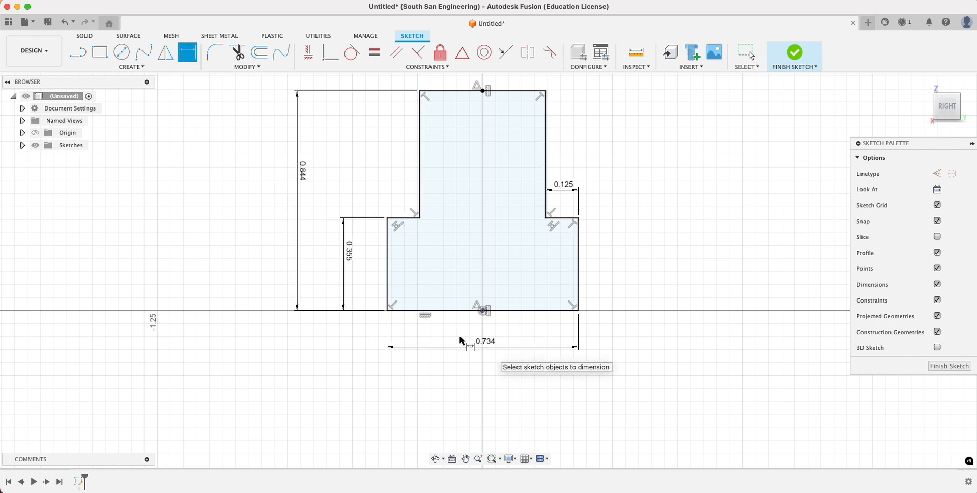
{"action": "scroll", "coordinate": [619, 267], "scroll_direction": "up", "scroll_amount": 1}
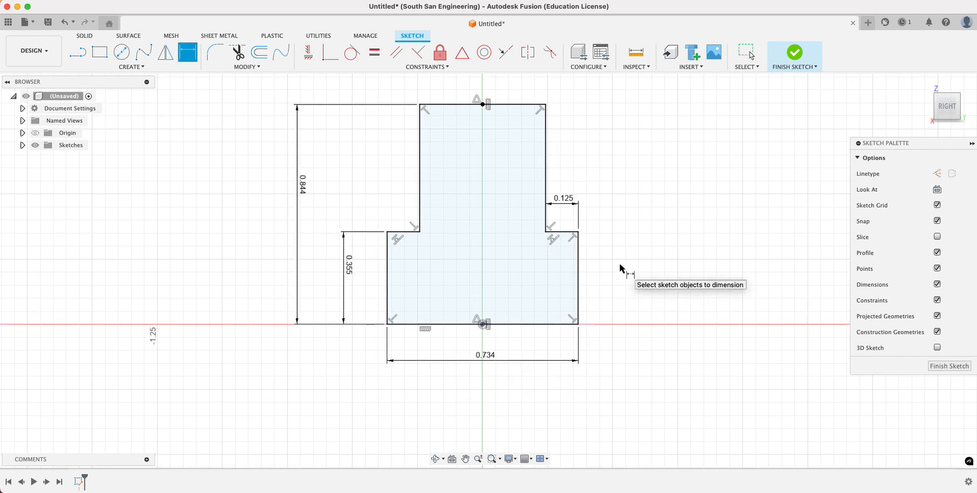
{"action": "left_click", "coordinate": [945, 366]}
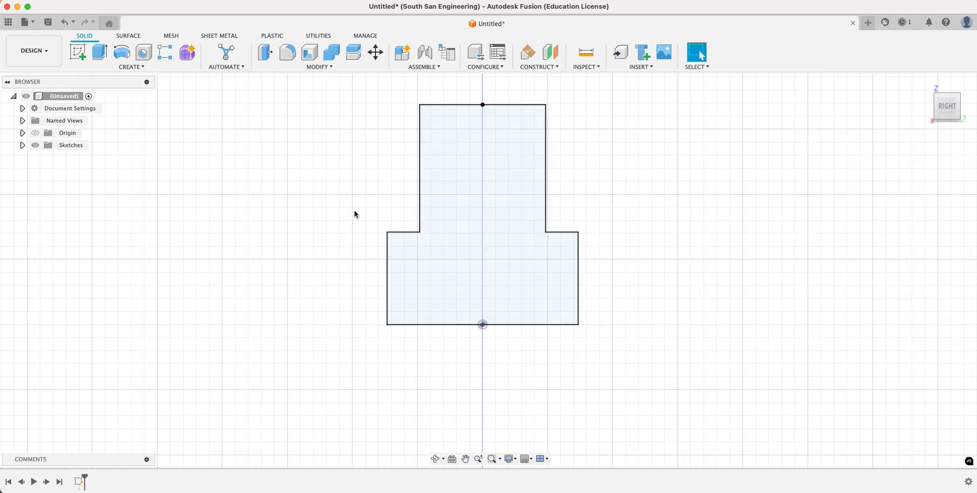
- Set up an extrusion of the inverted-T profile as a new body with a distance of 1.75 in
{"action": "left_click", "coordinate": [459, 189]}
{"action": "left_click", "coordinate": [100, 52]}
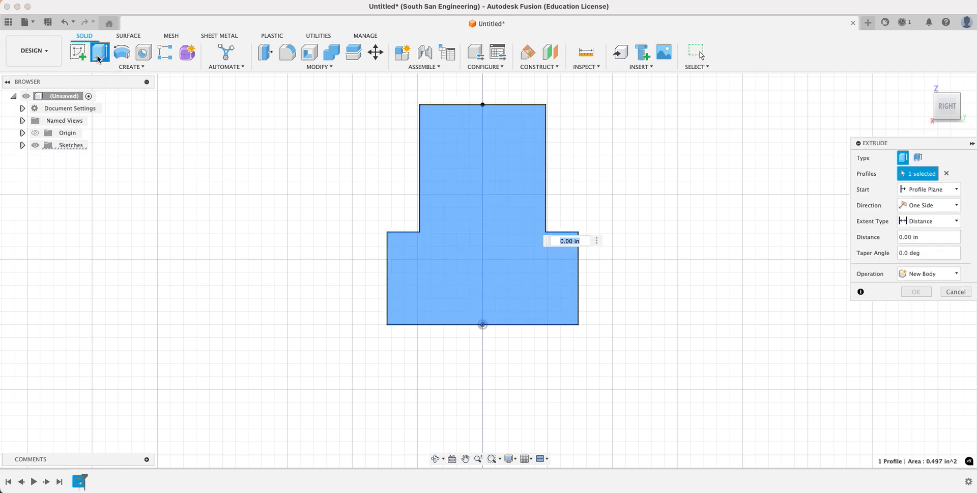
{"action": "left_click_drag", "start_coordinate": [941, 104], "coordinate": [10, 120]}
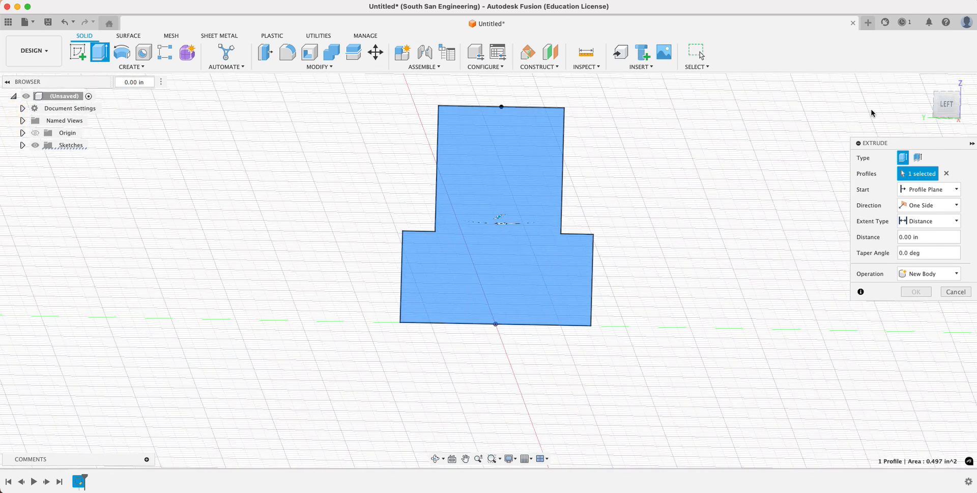
{"action": "left_click", "coordinate": [924, 83]}
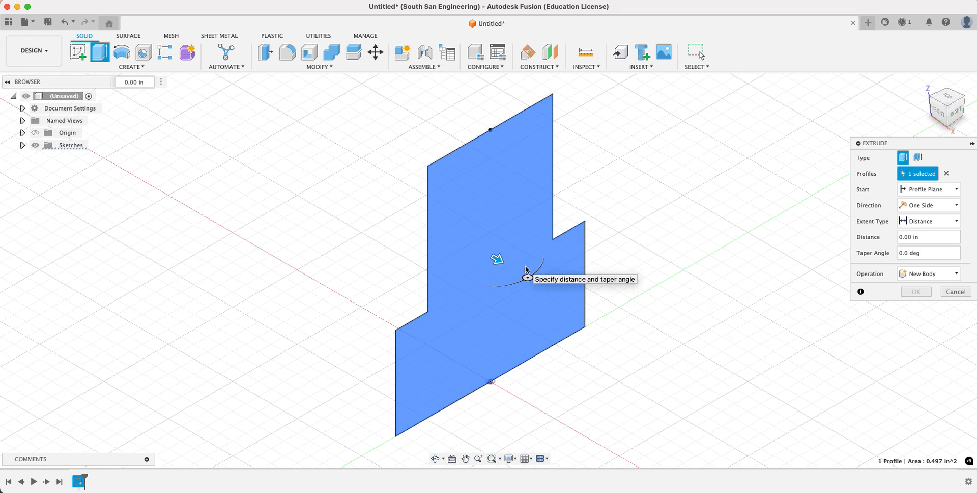
{"action": "scroll", "coordinate": [603, 295], "scroll_direction": "up", "scroll_amount": 4}
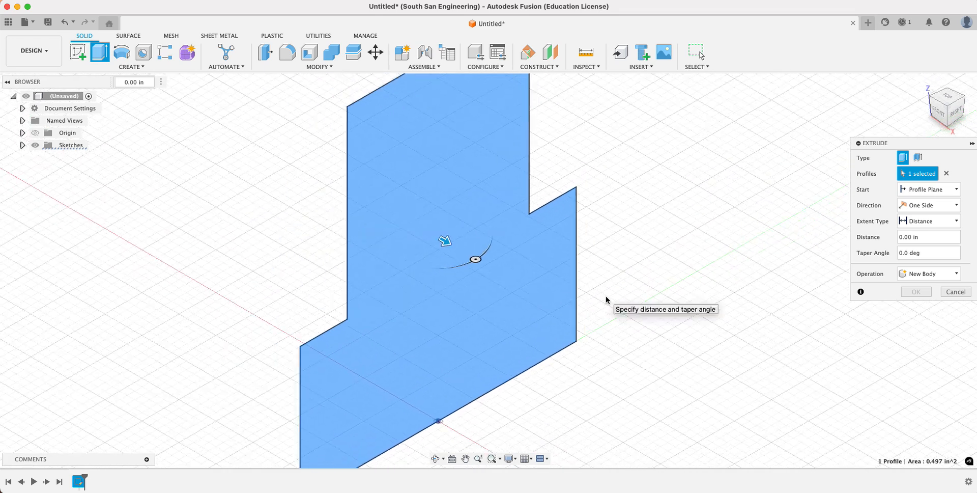
{"action": "scroll", "coordinate": [606, 299], "scroll_direction": "down", "scroll_amount": 6}
{"action": "left_click_drag", "start_coordinate": [531, 271], "coordinate": [737, 370]}
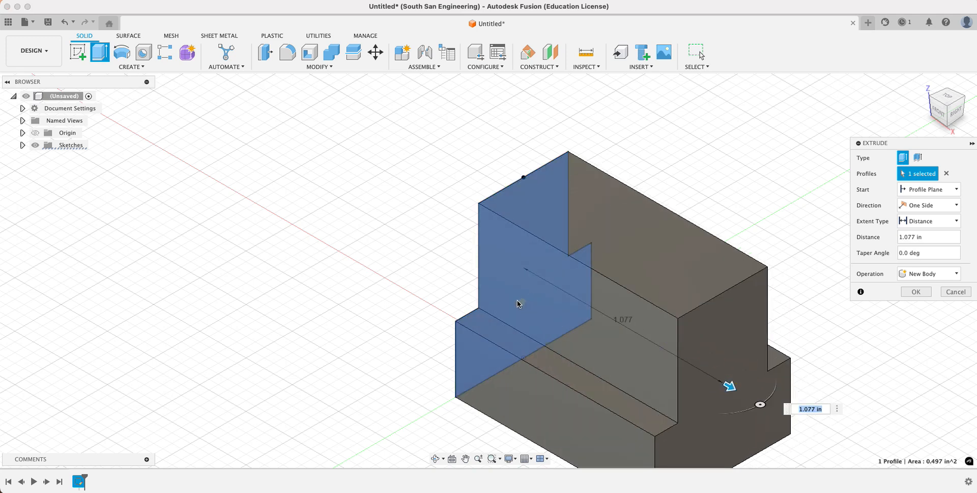
{"action": "scroll", "coordinate": [505, 303], "scroll_direction": "down", "scroll_amount": 3}
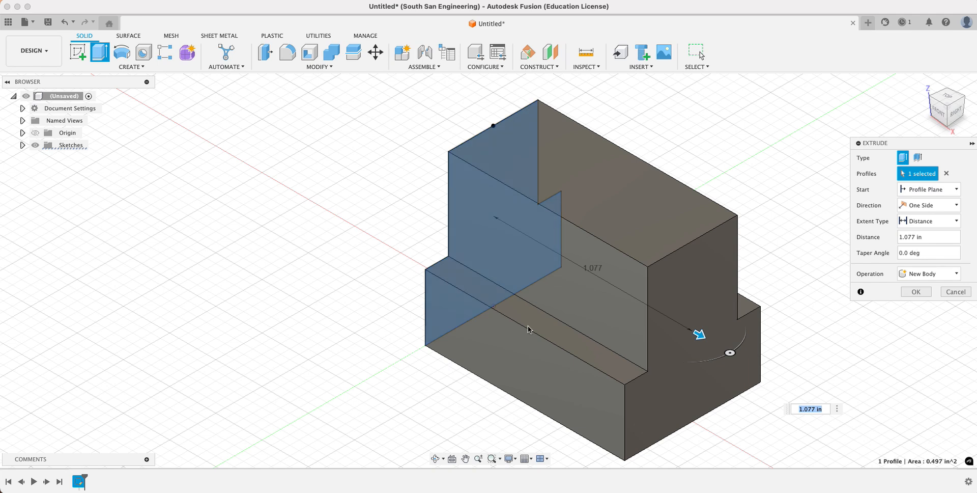
{"action": "left_click_drag", "start_coordinate": [705, 340], "coordinate": [586, 278]}
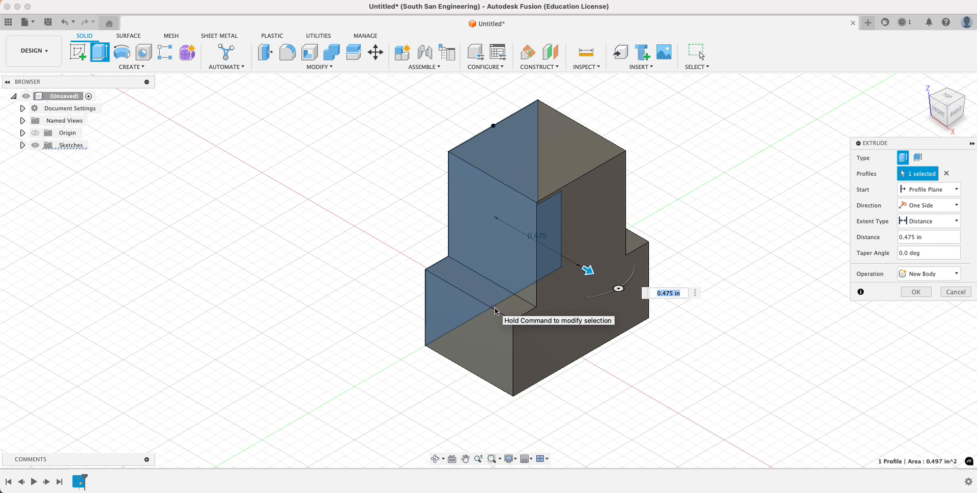
{"action": "left_click_drag", "start_coordinate": [588, 269], "coordinate": [701, 335]}
{"action": "left_click", "coordinate": [786, 360]}
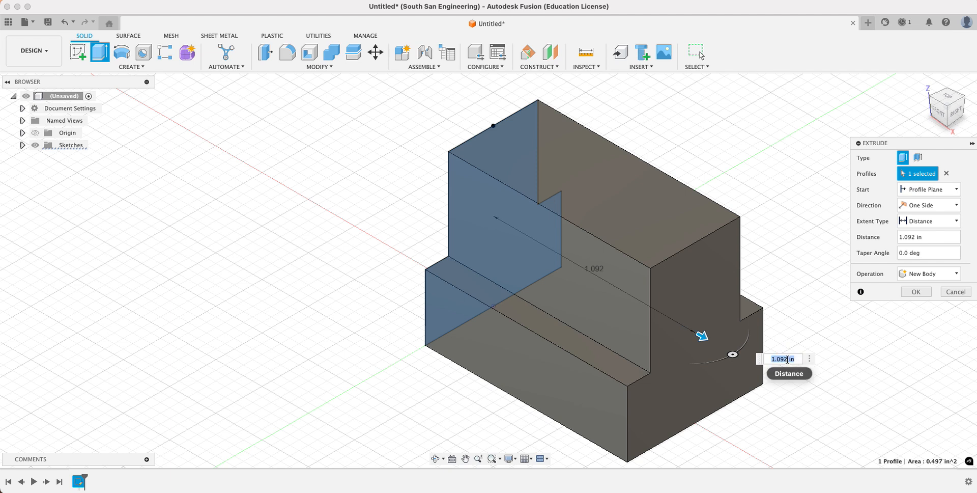
{"action": "type", "text": "1.75"}
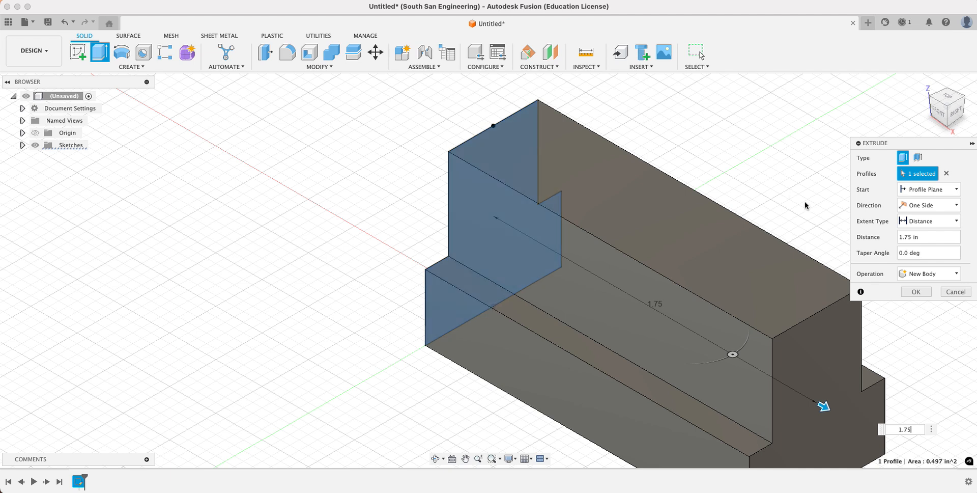
- Make the extrusion symmetric with 1.75 in measured over the whole length, and confirm it
{"action": "left_click", "coordinate": [935, 207]}
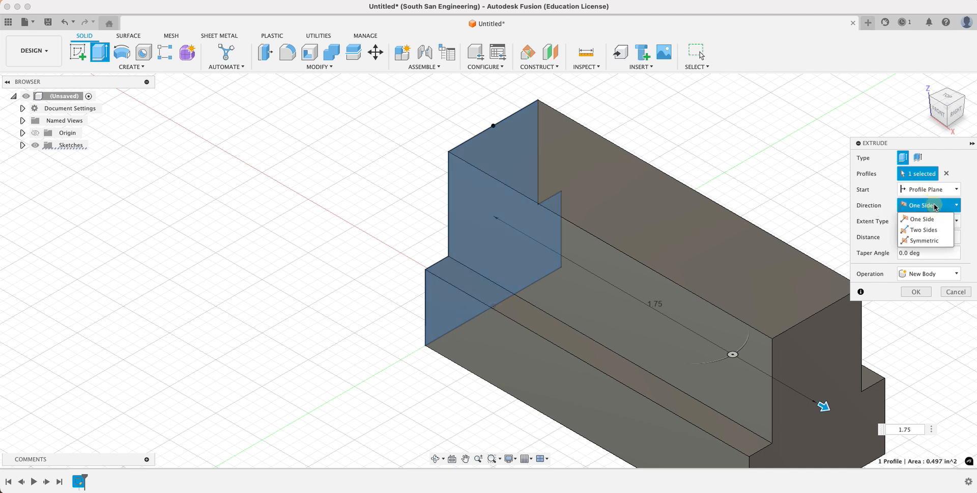
{"action": "left_click", "coordinate": [925, 243]}
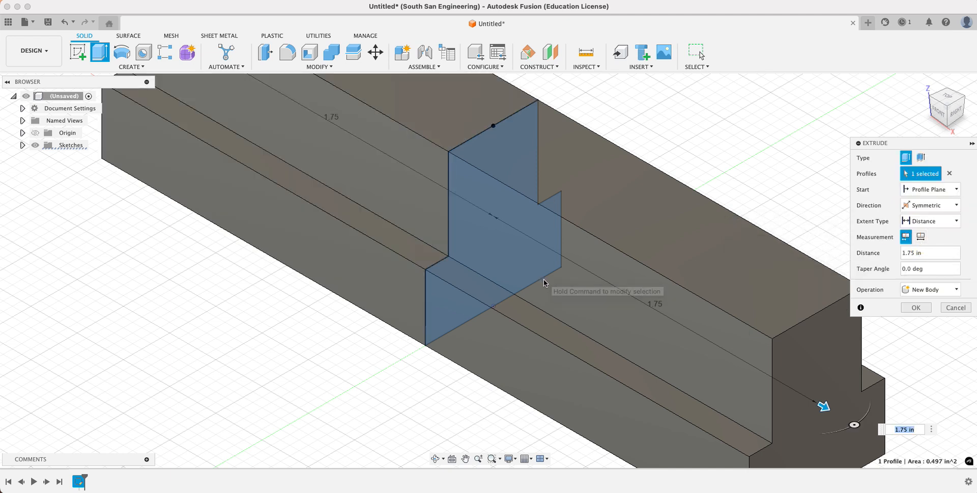
{"action": "scroll", "coordinate": [544, 279], "scroll_direction": "up", "scroll_amount": 3}
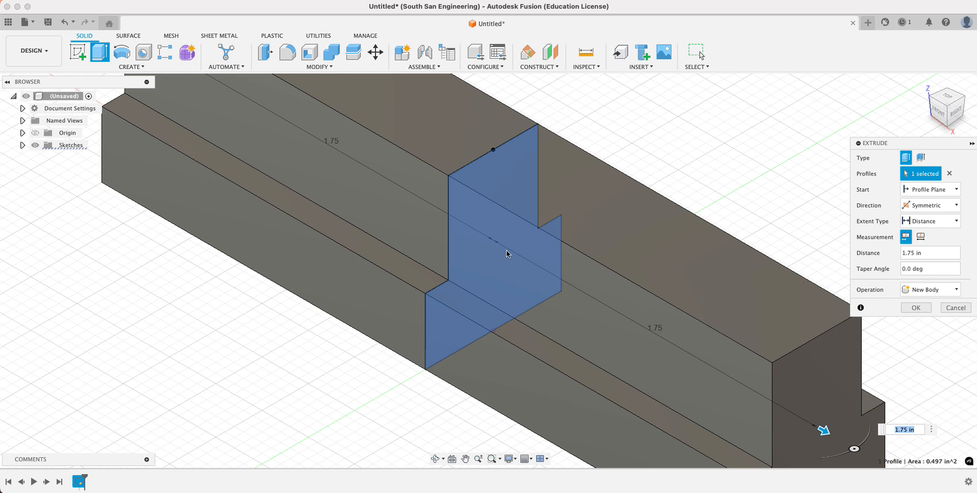
{"action": "left_click", "coordinate": [921, 237]}
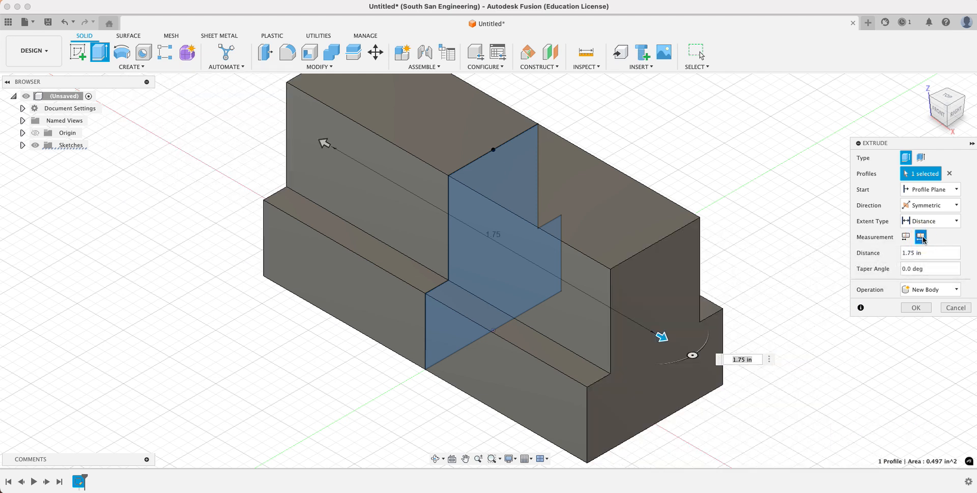
{"action": "mouse_move", "coordinate": [660, 336]}
{"action": "left_mouse_down"}
{"action": "mouse_move", "coordinate": [626, 314]}
{"action": "mouse_move", "coordinate": [669, 341]}
{"action": "left_mouse_up"}
{"action": "type", "text": "1.75"}
{"action": "left_click", "coordinate": [916, 308]}
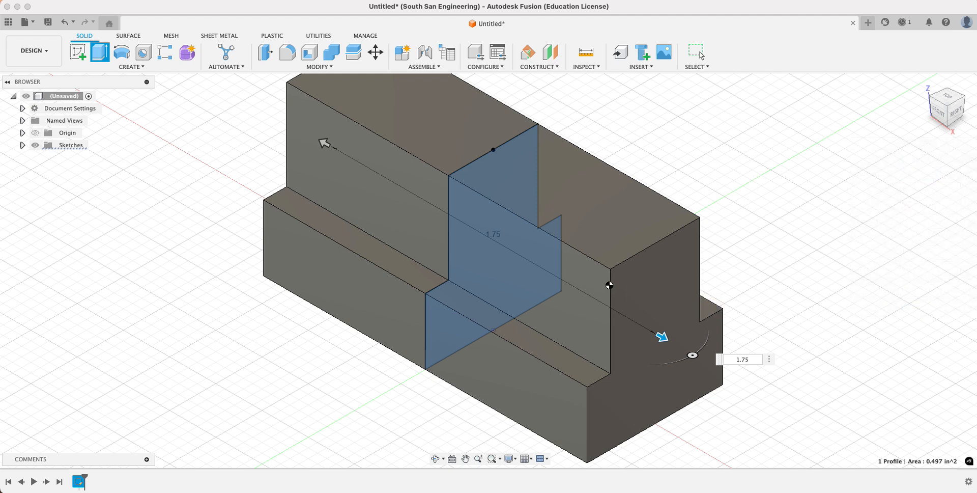
- Chamfer the block's eight vertical corner edges, on both the upper section and the base, with an equal distance of 0.125 in
{"action": "scroll", "coordinate": [606, 283], "scroll_direction": "up", "scroll_amount": 3}
{"action": "scroll", "coordinate": [607, 282], "scroll_direction": "down", "scroll_amount": 8}
{"action": "scroll", "coordinate": [607, 284], "scroll_direction": "up", "scroll_amount": 5}
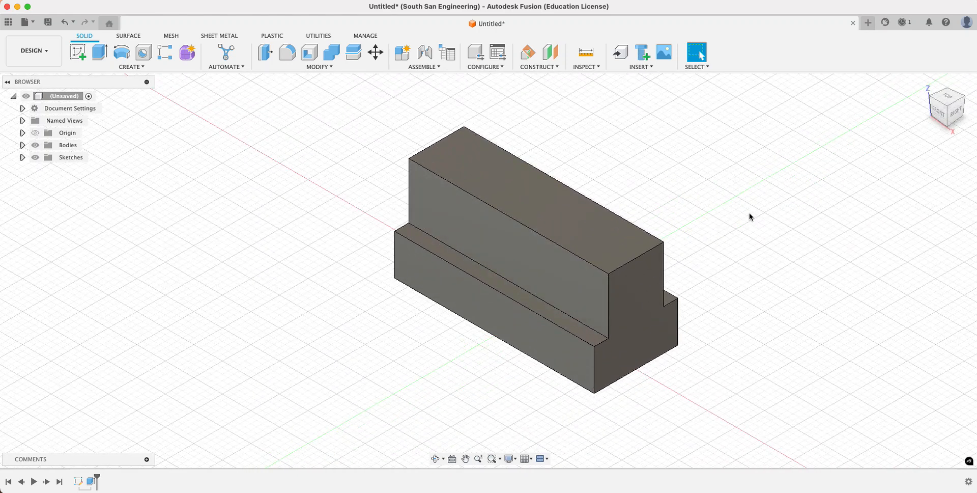
{"action": "left_click", "coordinate": [319, 67]}
{"action": "left_click", "coordinate": [279, 100]}
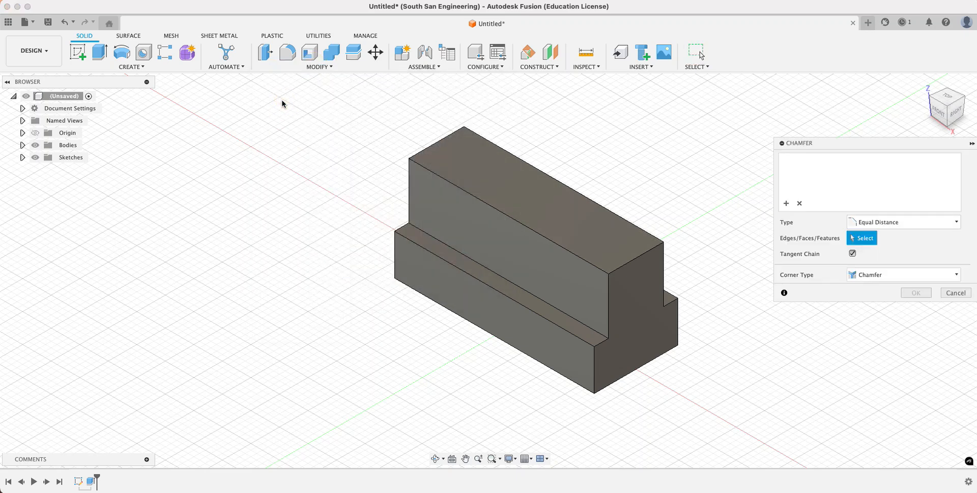
{"action": "left_click", "coordinate": [409, 184]}
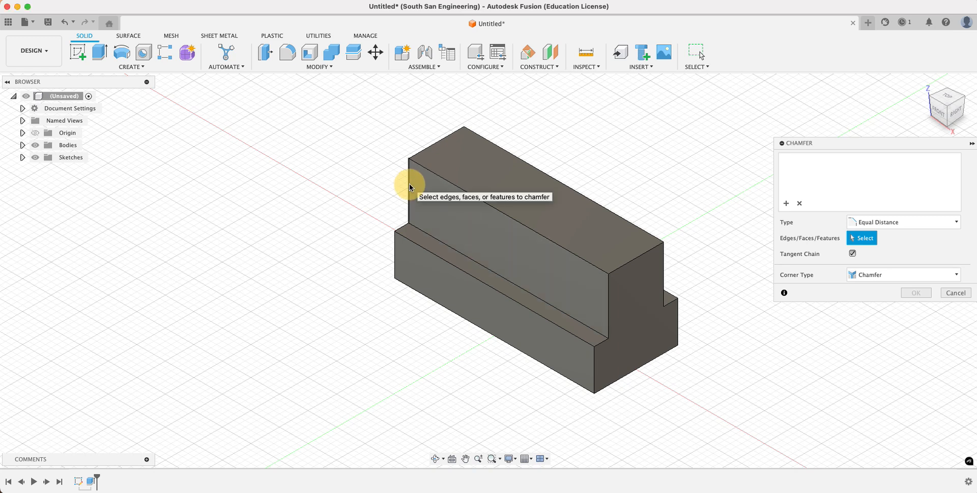
{"action": "left_click", "coordinate": [395, 248]}
{"action": "left_click", "coordinate": [595, 364]}
{"action": "left_click", "coordinate": [609, 305]}
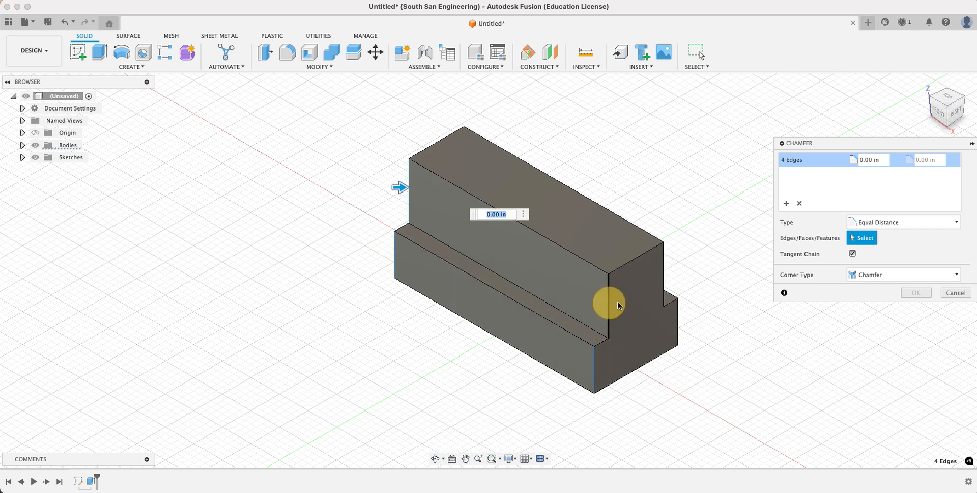
{"action": "left_click", "coordinate": [663, 273]}
{"action": "left_click", "coordinate": [678, 327]}
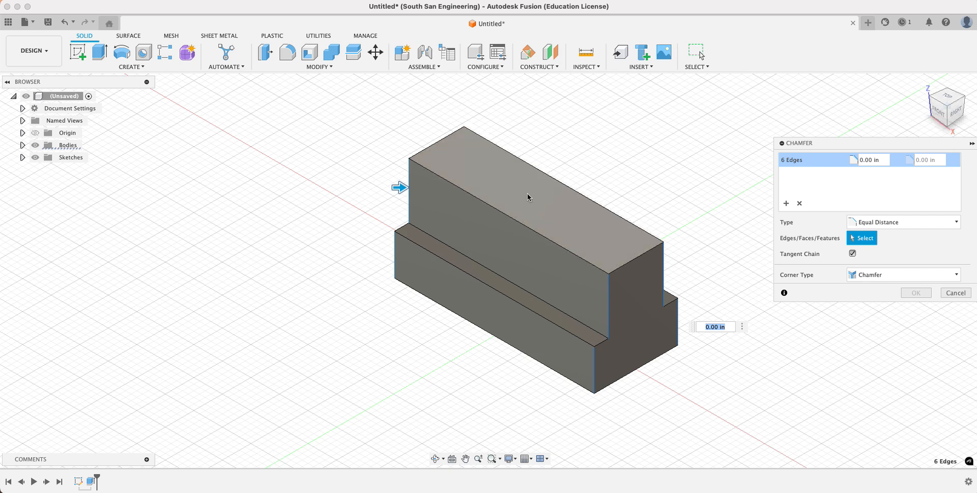
{"action": "left_click", "coordinate": [465, 164]}
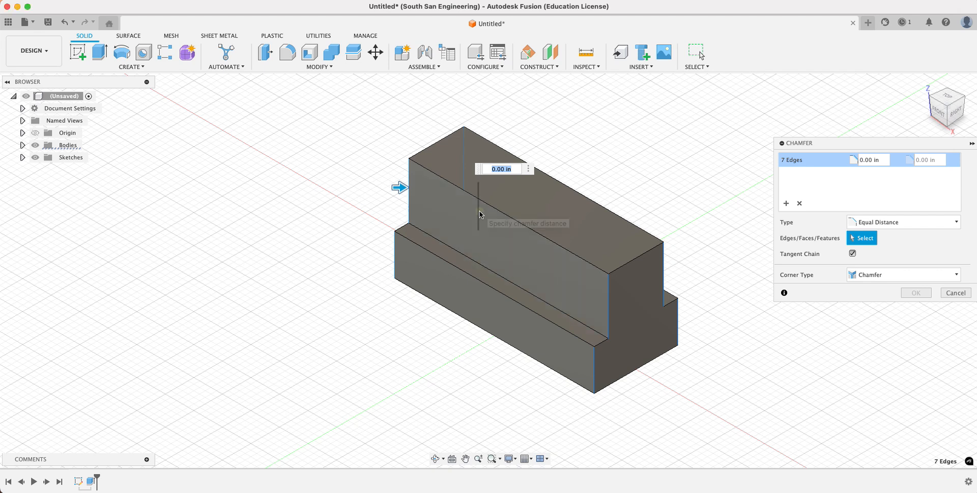
{"action": "left_click", "coordinate": [478, 213]}
{"action": "double_click", "coordinate": [865, 161]}
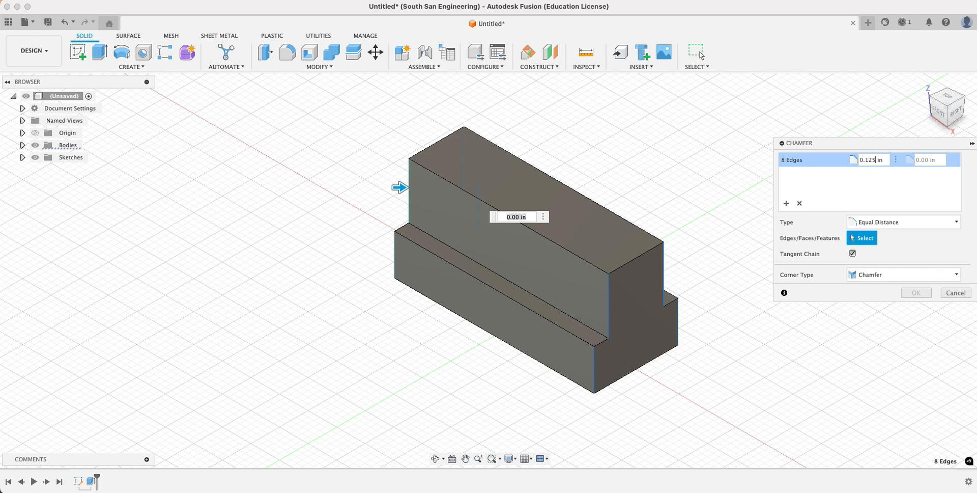
{"action": "key", "text": "Return"}
{"action": "left_click", "coordinate": [917, 292]}
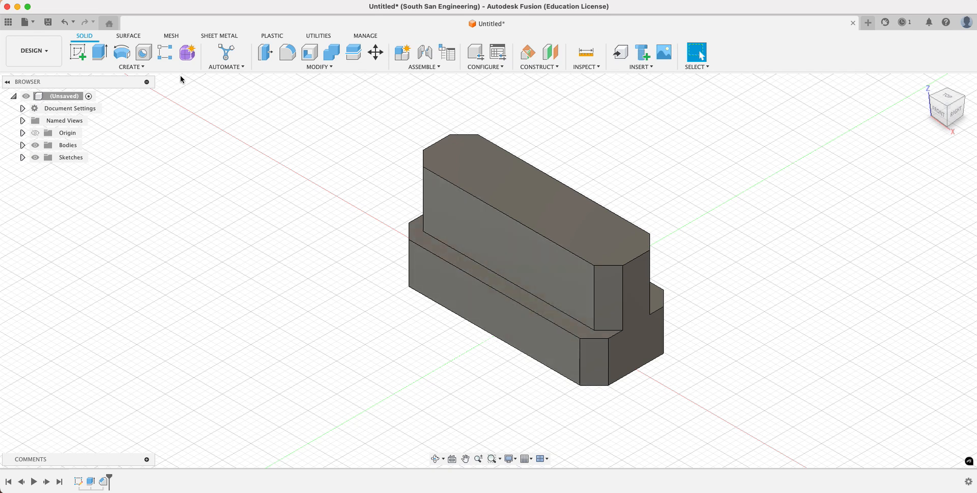
- Create a sketch on the block's top face, place a point at the origin in its centre, and finish the sketch
{"action": "left_click", "coordinate": [132, 67]}
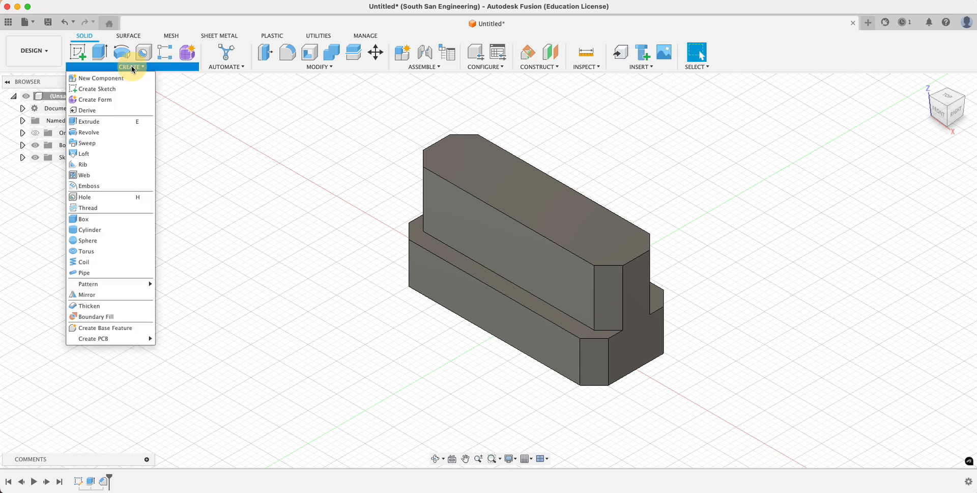
{"action": "left_click", "coordinate": [93, 89]}
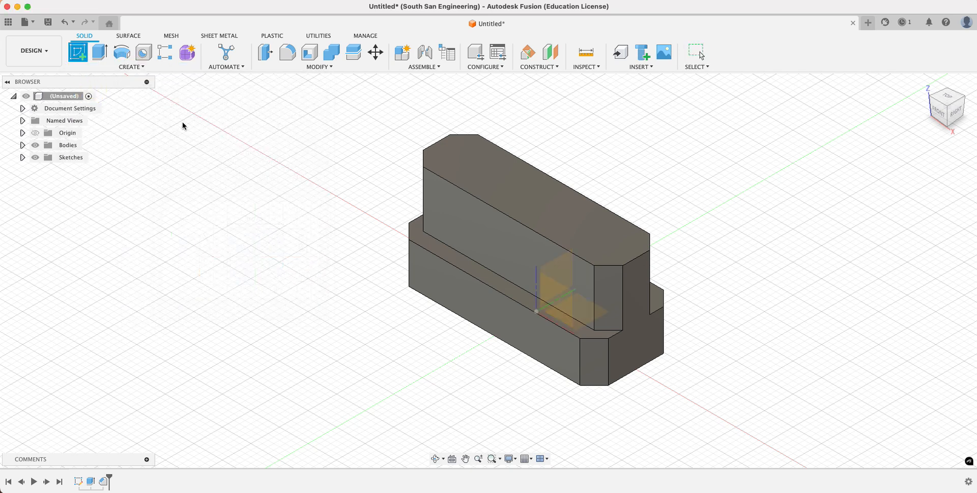
{"action": "left_click", "coordinate": [548, 207]}
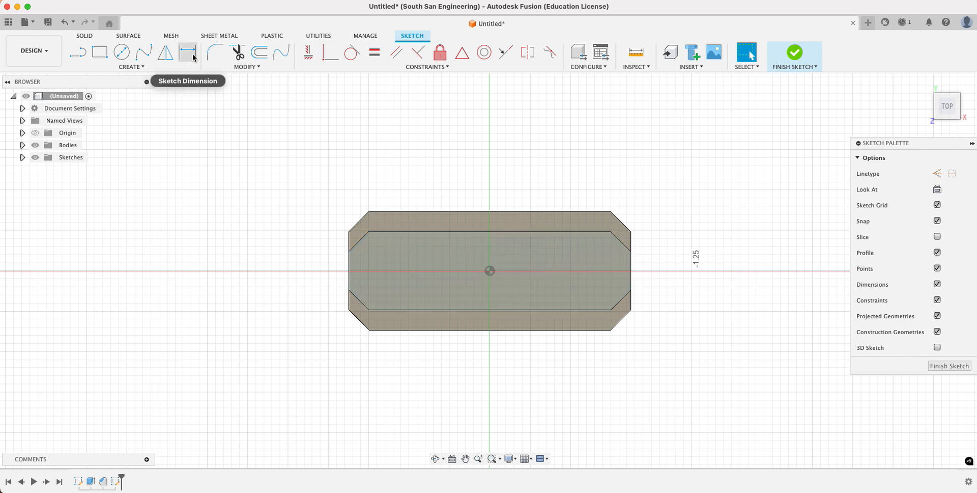
{"action": "left_click", "coordinate": [118, 68]}
{"action": "left_click", "coordinate": [84, 175]}
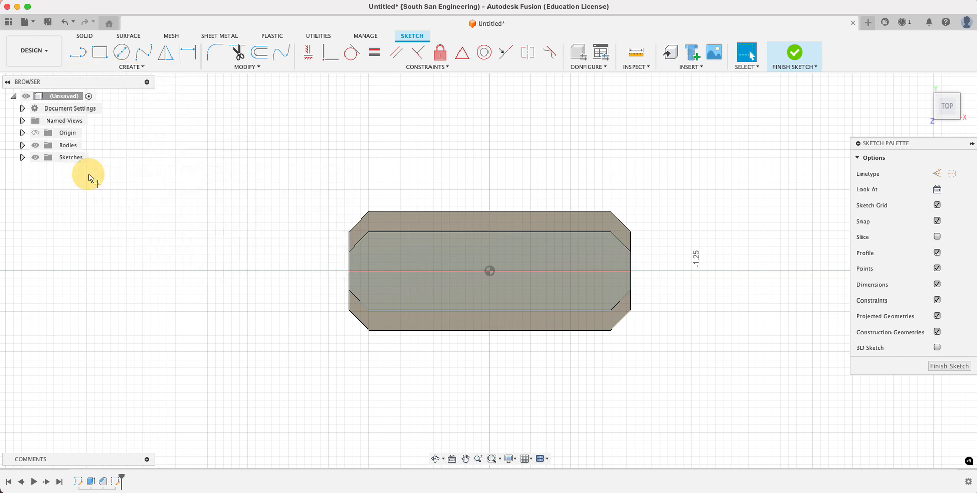
{"action": "left_click", "coordinate": [489, 271]}
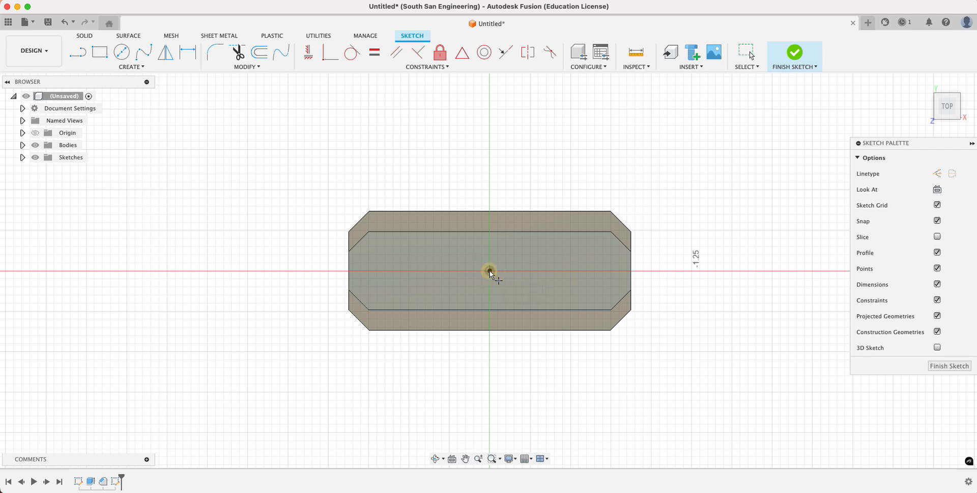
{"action": "left_click", "coordinate": [939, 366]}
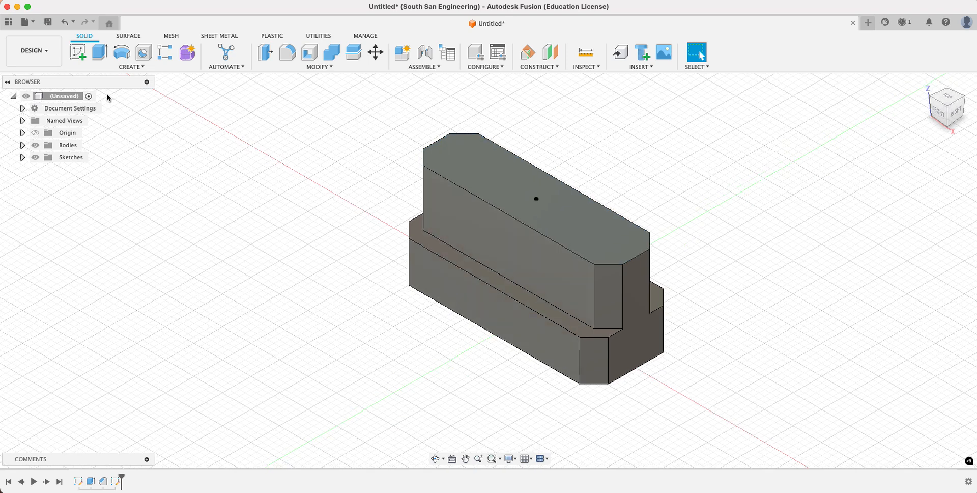
- Create a simple 0.177 in diameter hole at the top face's sketch point, with its extents set to All
{"action": "left_click", "coordinate": [143, 53]}
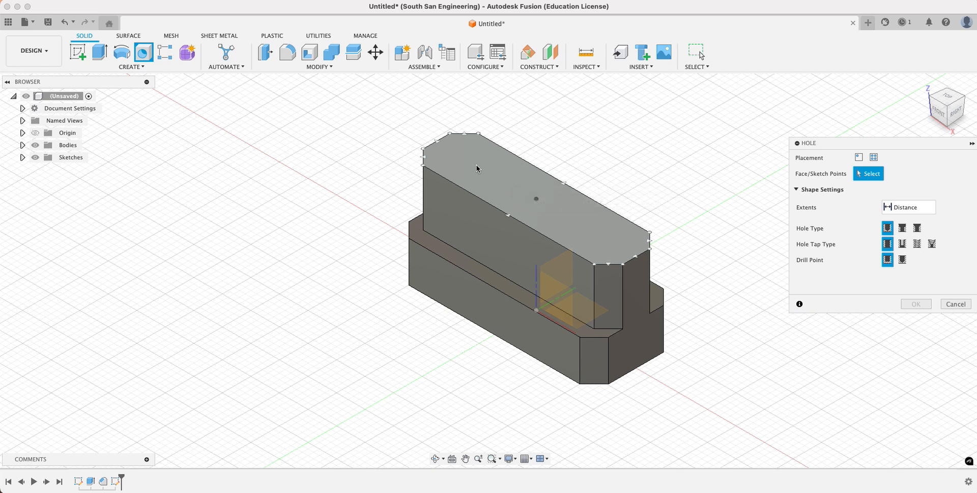
{"action": "left_click", "coordinate": [537, 200]}
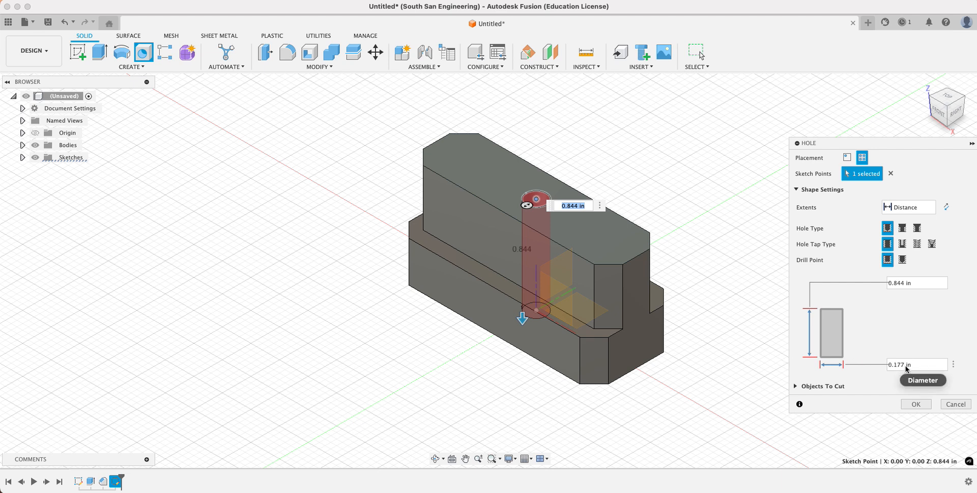
{"action": "left_click_drag", "start_coordinate": [522, 317], "coordinate": [522, 336]}
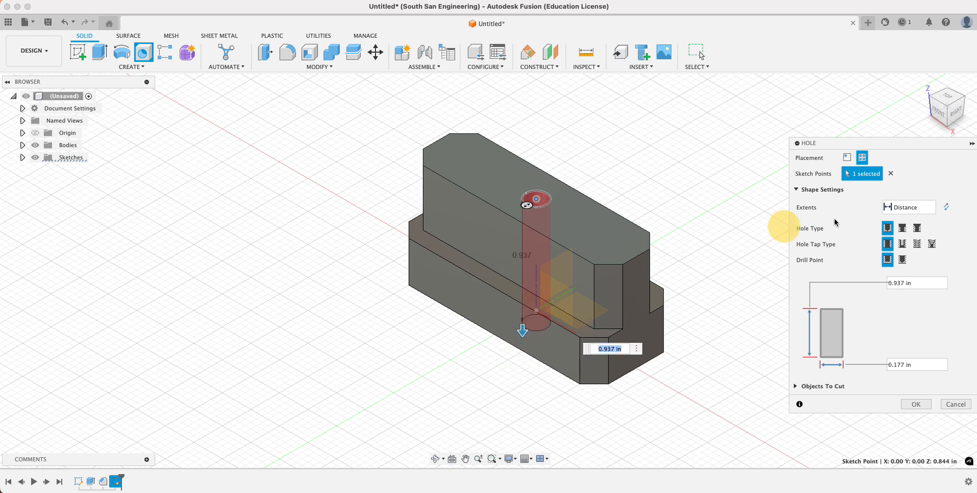
{"action": "left_click", "coordinate": [925, 208]}
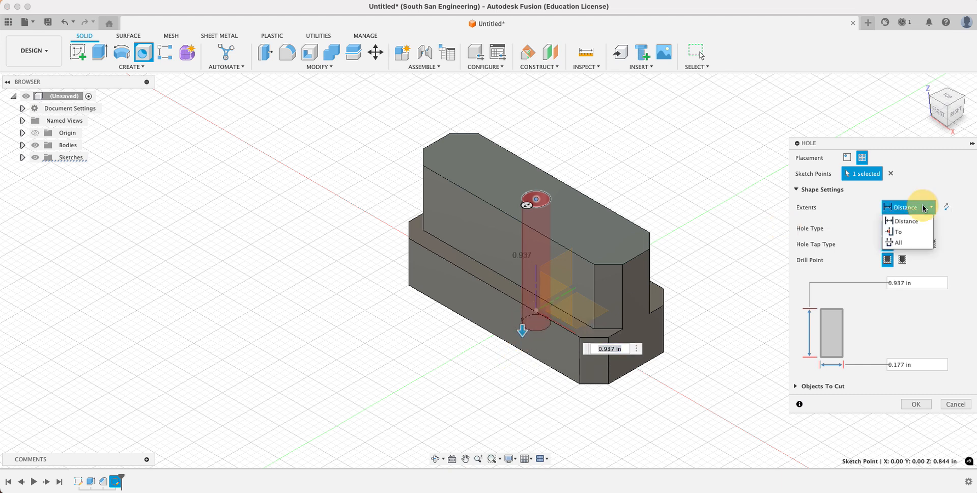
{"action": "left_click", "coordinate": [898, 244]}
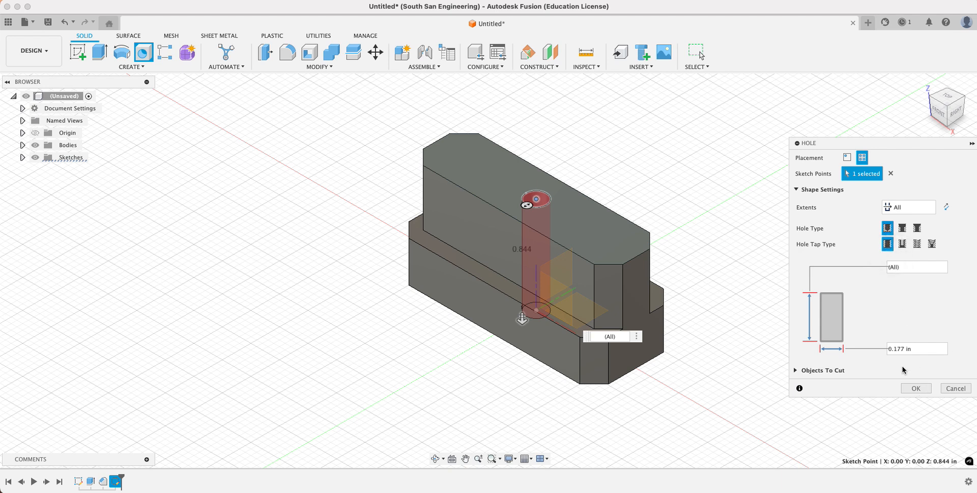
{"action": "left_click", "coordinate": [916, 388]}
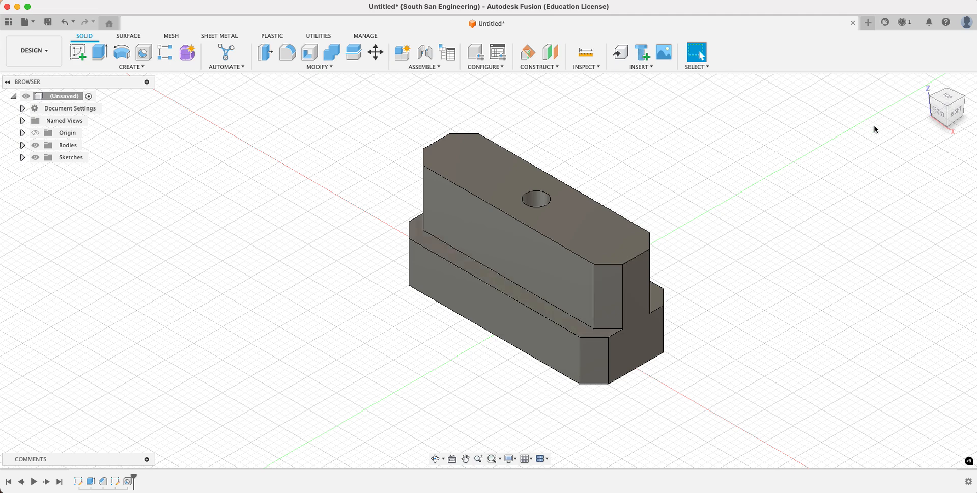
- Start a new sketch on the block's bottom face
{"action": "mouse_move", "coordinate": [941, 96]}
{"action": "left_mouse_down"}
{"action": "mouse_move", "coordinate": [938, 144]}
{"action": "mouse_move", "coordinate": [948, 106]}
{"action": "left_mouse_up"}
{"action": "left_click", "coordinate": [945, 124]}
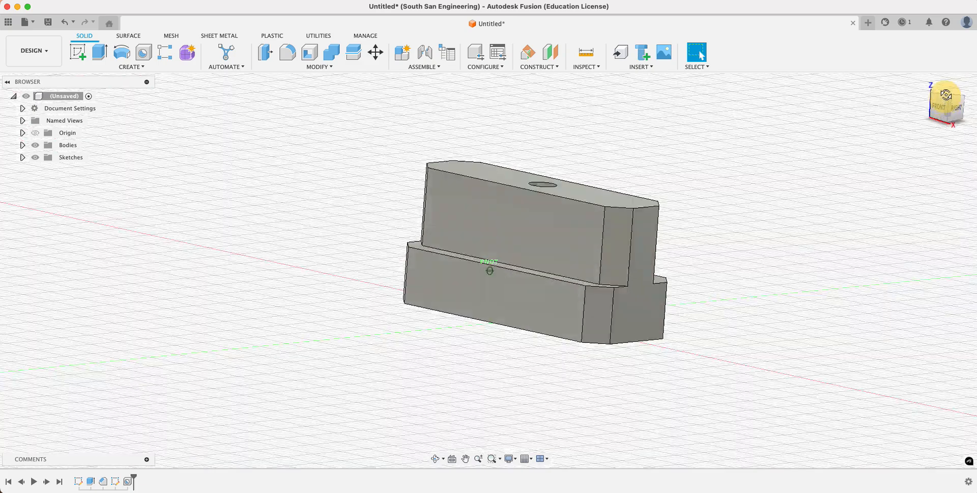
{"action": "left_click_drag", "start_coordinate": [945, 108], "coordinate": [947, 80]}
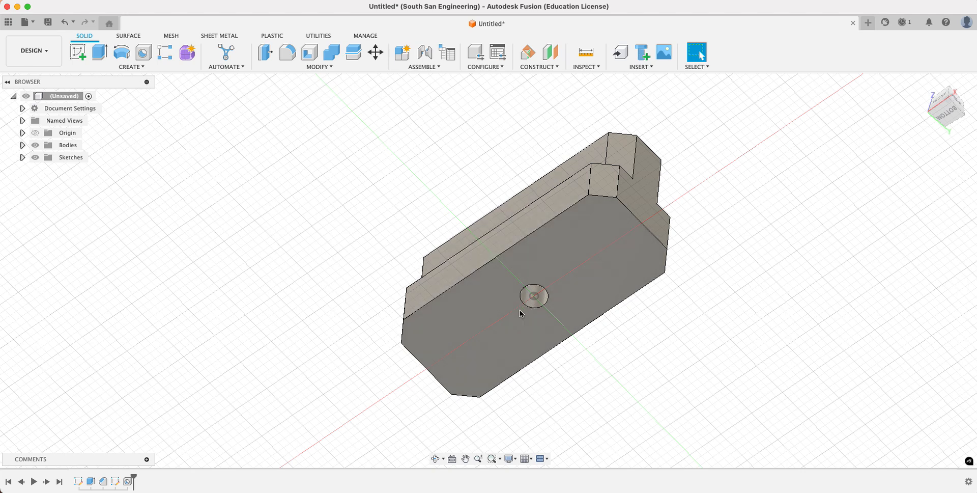
{"action": "left_click", "coordinate": [79, 51]}
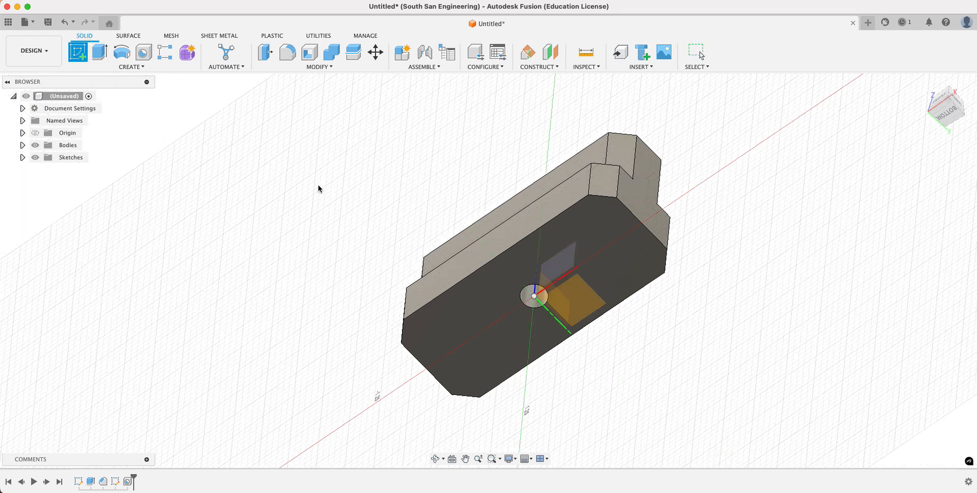
{"action": "left_click", "coordinate": [551, 269]}
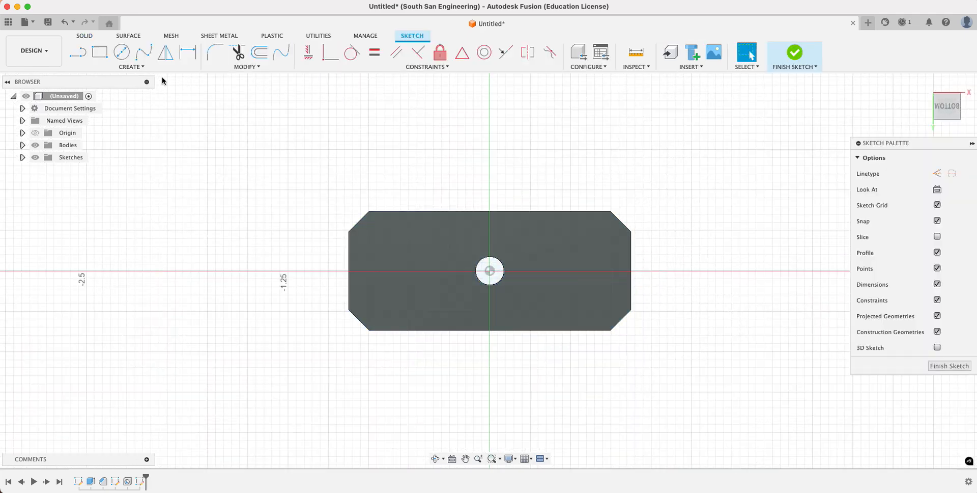
- Draw a six-sided inscribed polygon centred on the hole, with a radius of about 0.25 in and a vertex straight above the centre
{"action": "left_click", "coordinate": [137, 69]}
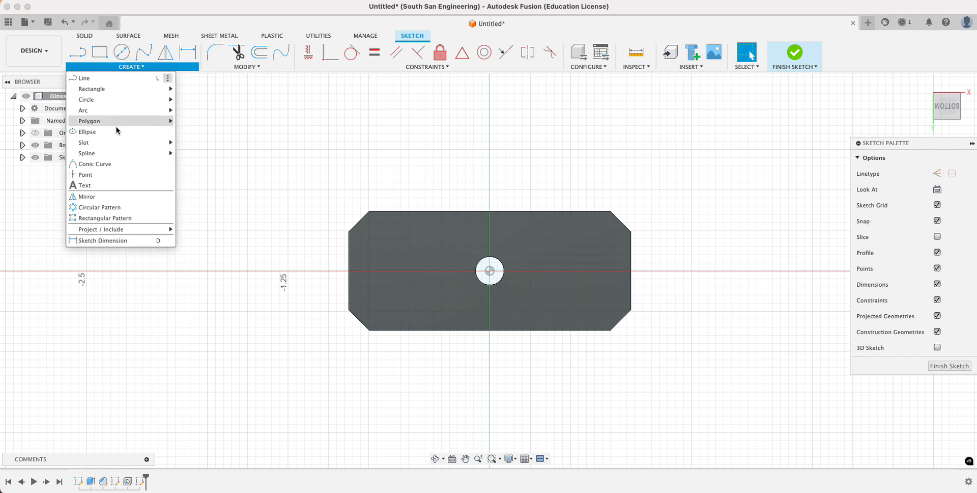
{"action": "mouse_move", "coordinate": [120, 124]}
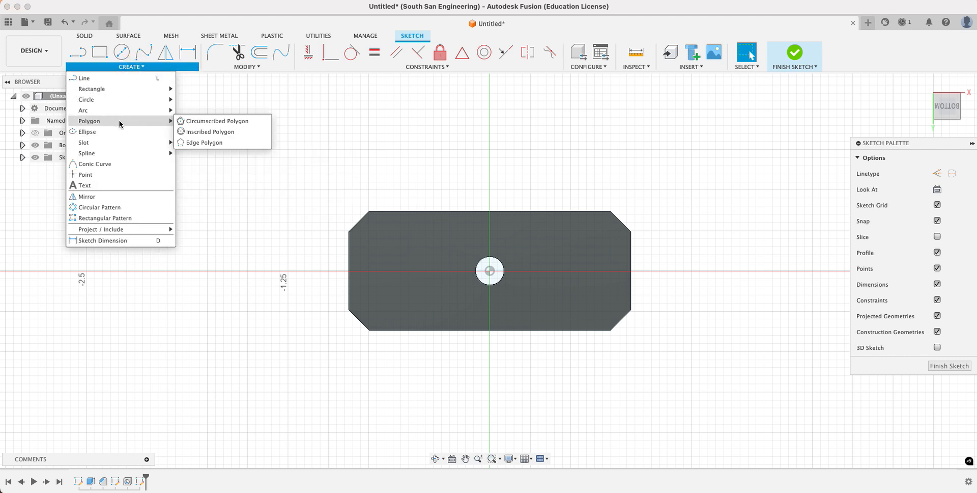
{"action": "left_click", "coordinate": [223, 135]}
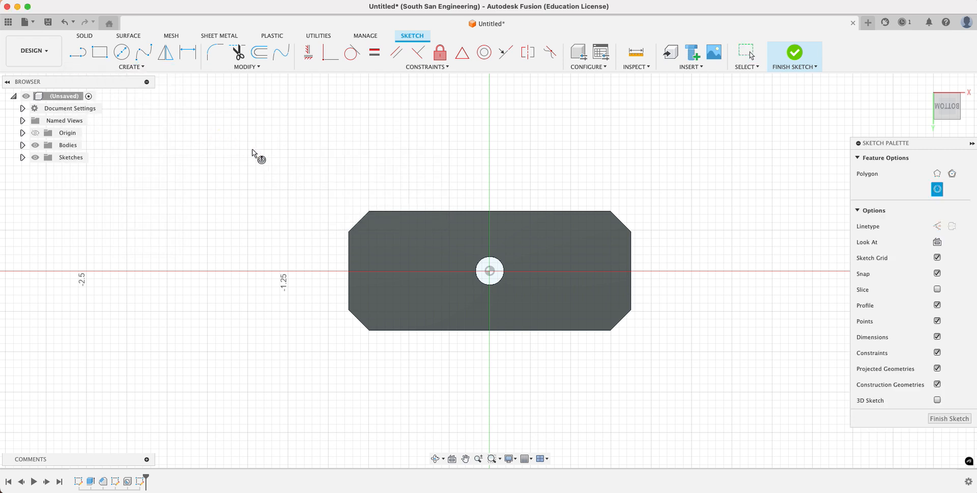
{"action": "left_click", "coordinate": [490, 271]}
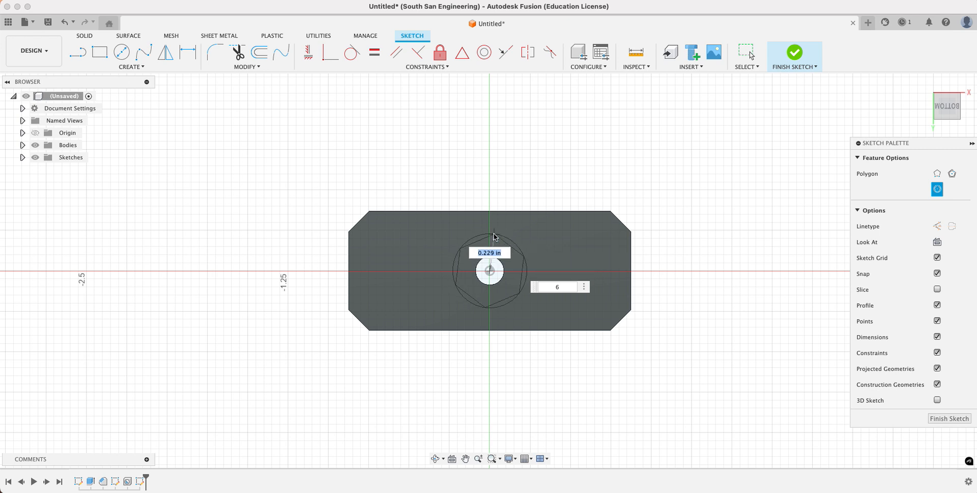
{"action": "left_click", "coordinate": [489, 231]}
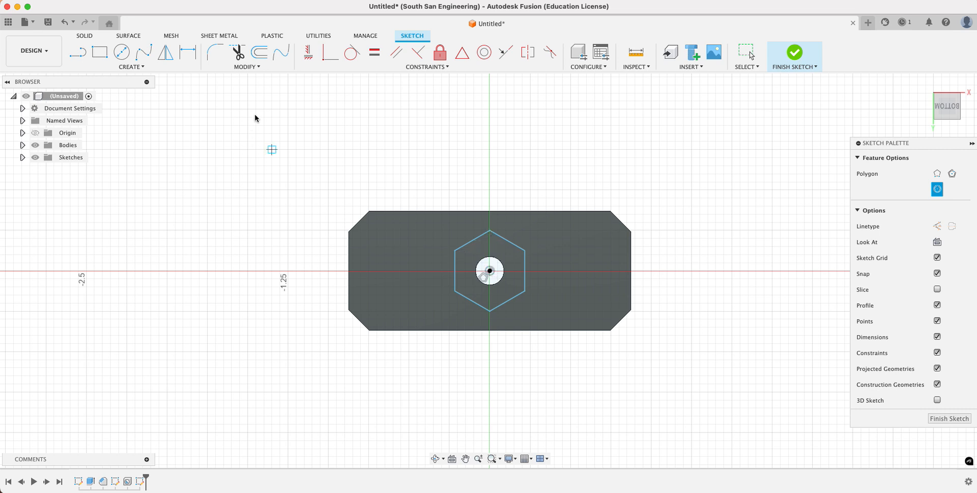
- Apply a Horizontal/Vertical constraint between the hexagon's top vertex and its centre point
{"action": "left_click", "coordinate": [402, 67]}
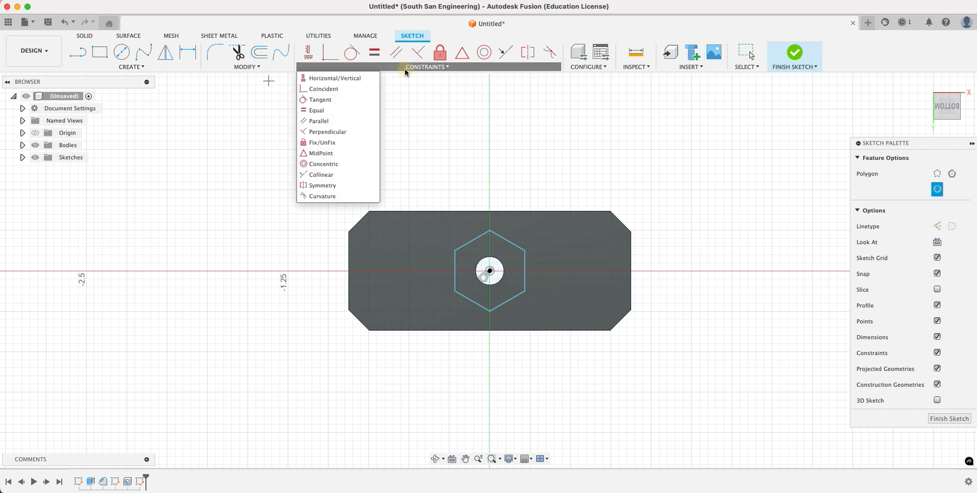
{"action": "left_click", "coordinate": [334, 78]}
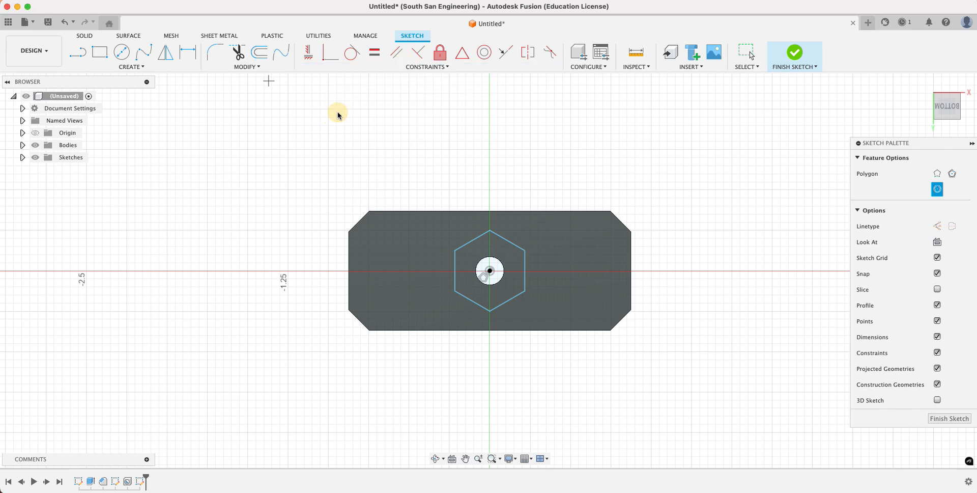
{"action": "left_click", "coordinate": [490, 230]}
{"action": "left_click", "coordinate": [491, 273]}
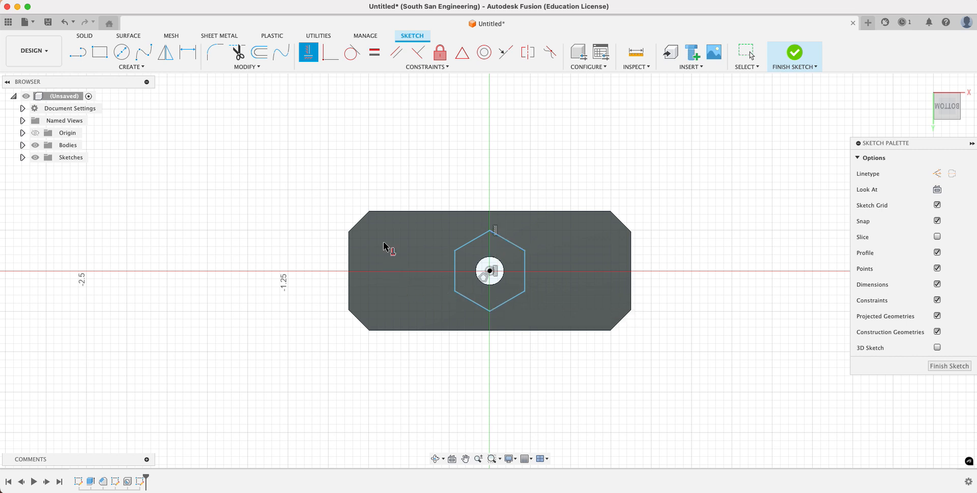
- Dimension the distance between two opposite parallel sides of the hexagon to 0.386 in and finish the sketch
{"action": "left_click", "coordinate": [188, 52]}
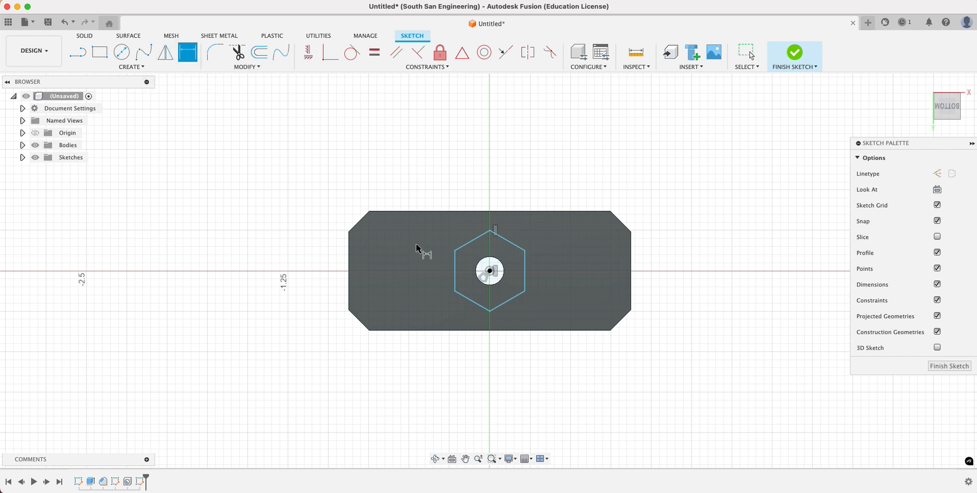
{"action": "left_click", "coordinate": [470, 240]}
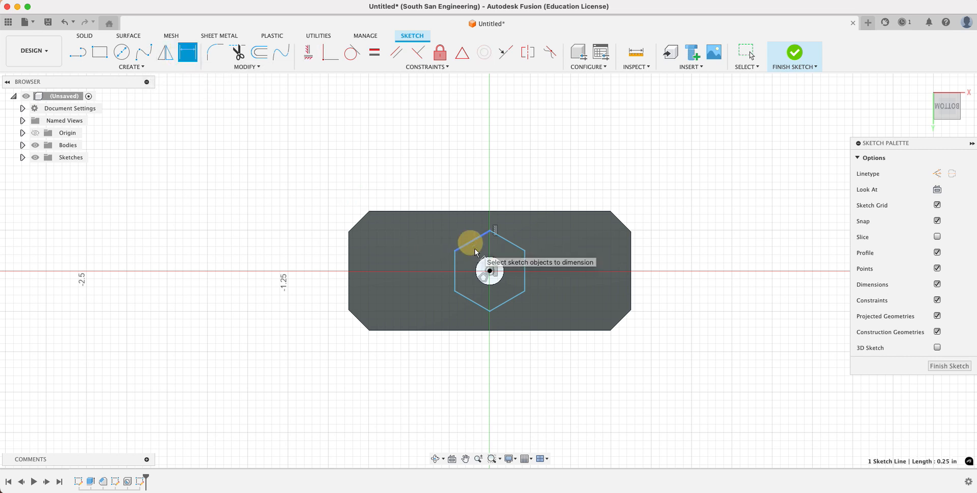
{"action": "left_click", "coordinate": [514, 297]}
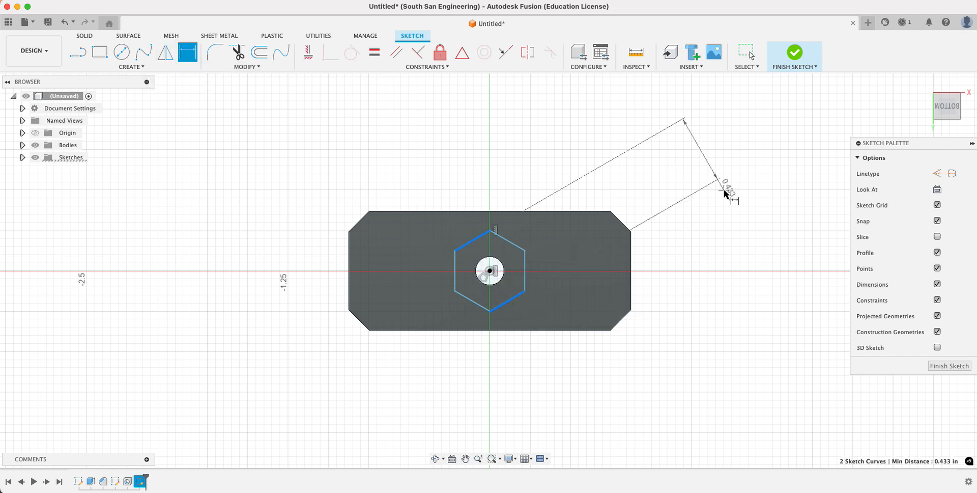
{"action": "left_click", "coordinate": [705, 146]}
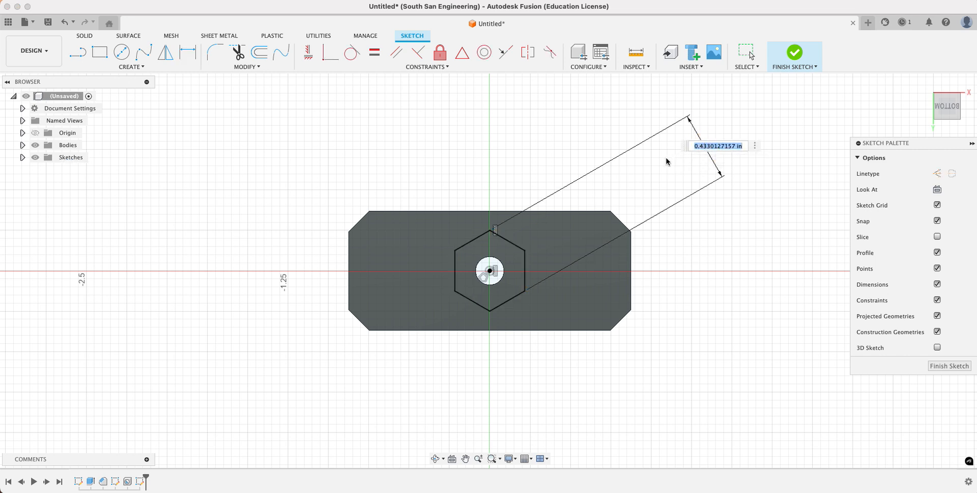
{"action": "key", "text": "BackSpace"}
{"action": "type", "text": ".386"}
{"action": "key", "text": "Return"}
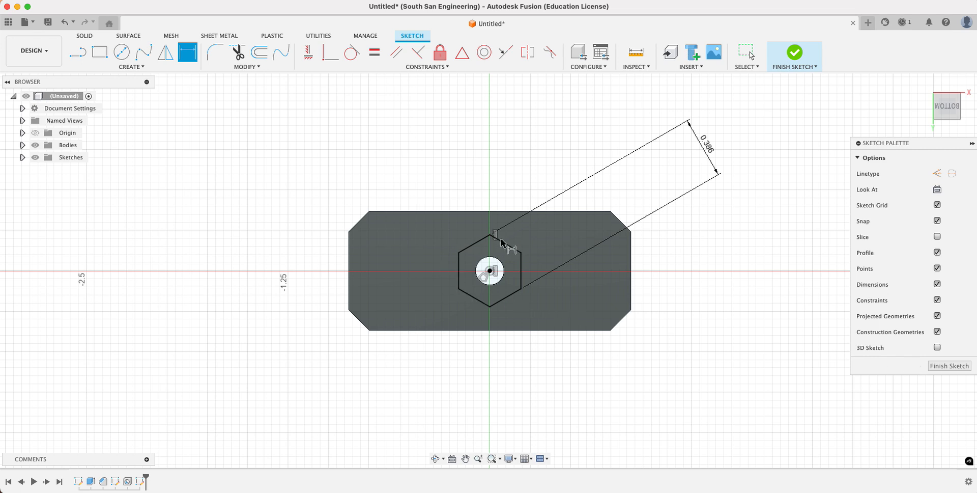
{"action": "left_click", "coordinate": [943, 366]}
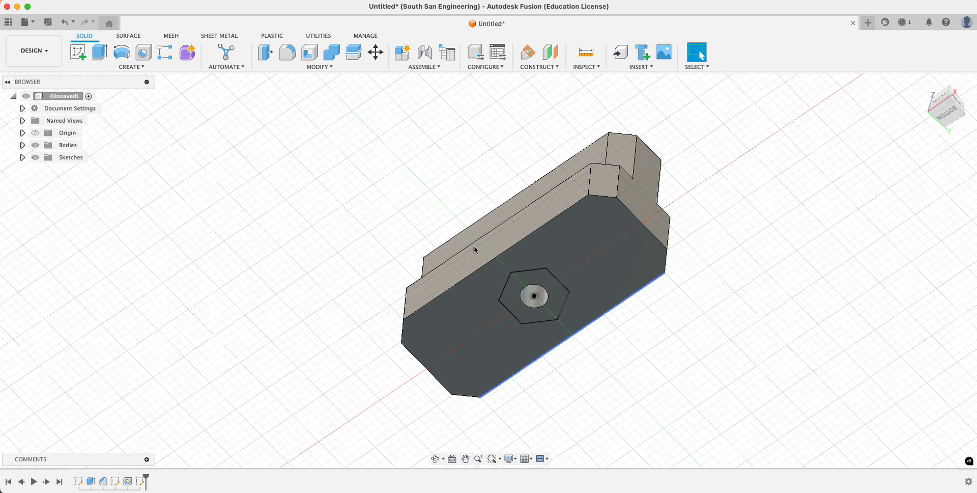
- Extrude the hexagon profile around the hole as a cut into the block, with a distance of -0.255 in
{"action": "left_click", "coordinate": [100, 51]}
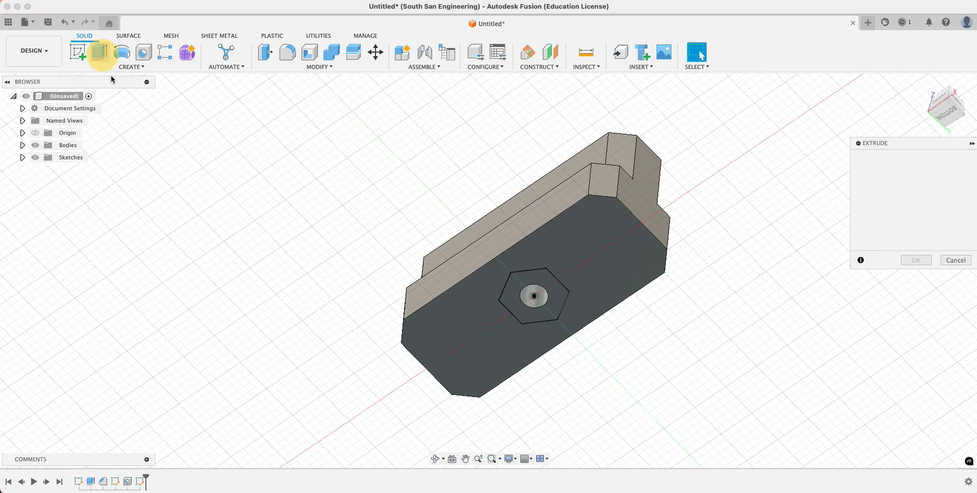
{"action": "left_click", "coordinate": [516, 286]}
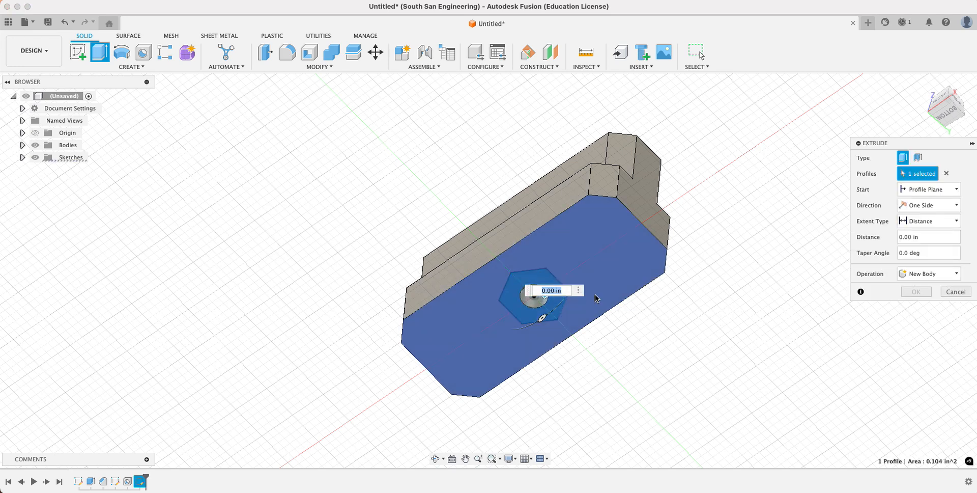
{"action": "left_click_drag", "start_coordinate": [940, 113], "coordinate": [942, 127]}
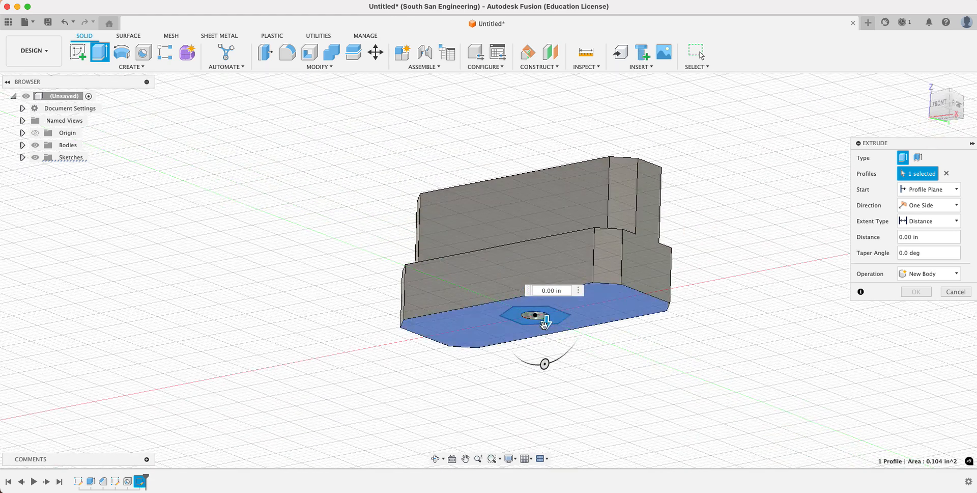
{"action": "left_click_drag", "start_coordinate": [546, 321], "coordinate": [549, 313]}
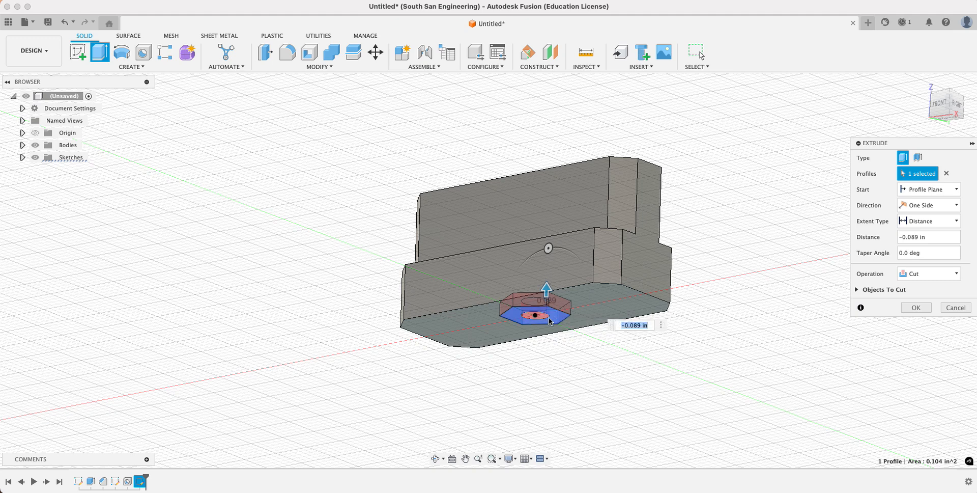
{"action": "left_click", "coordinate": [918, 237]}
{"action": "left_click", "coordinate": [919, 240]}
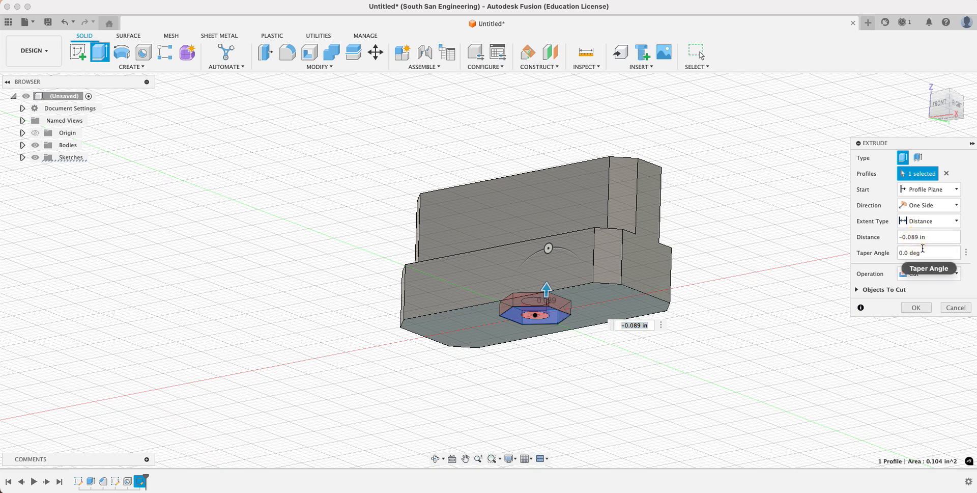
{"action": "key", "text": "BackSpace"}
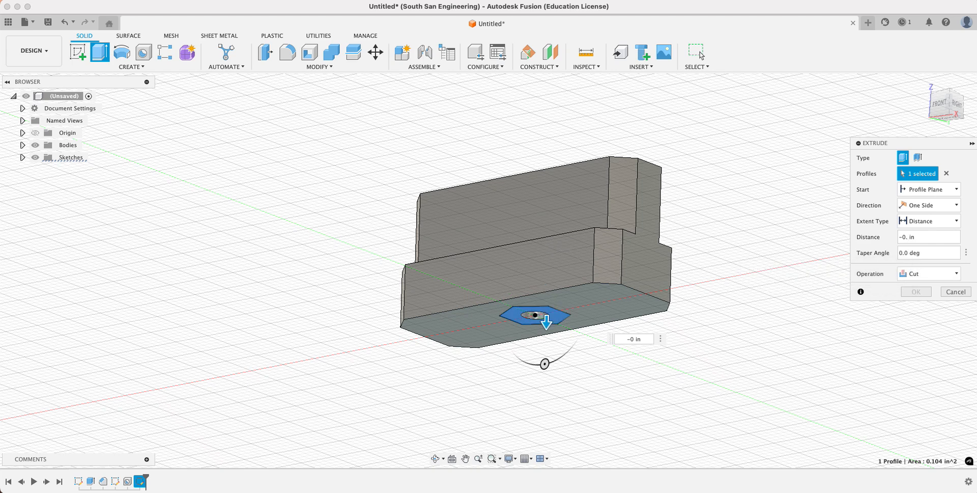
{"action": "type", "text": "255"}
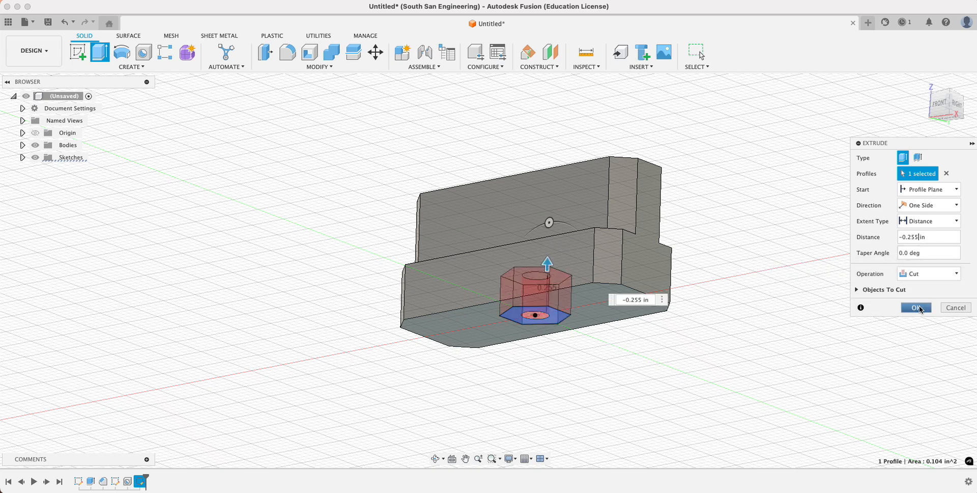
{"action": "left_click", "coordinate": [918, 306]}
- Save the design as "Screw Slider Block" in the Trammel Toy folder
{"action": "mouse_move", "coordinate": [942, 100]}
{"action": "left_mouse_down"}
{"action": "mouse_move", "coordinate": [945, 130]}
{"action": "mouse_move", "coordinate": [922, 149]}
{"action": "mouse_move", "coordinate": [879, 148]}
{"action": "mouse_move", "coordinate": [933, 131]}
{"action": "left_mouse_up"}
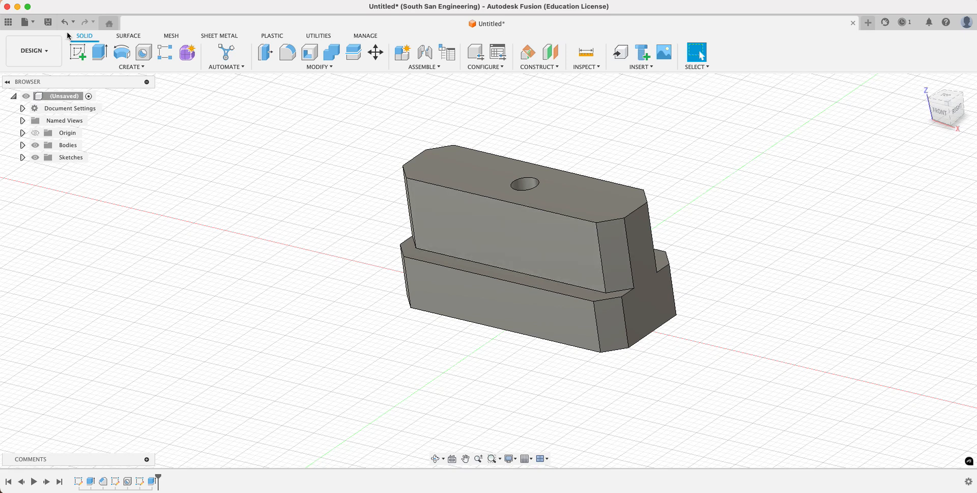
{"action": "left_click", "coordinate": [48, 22]}
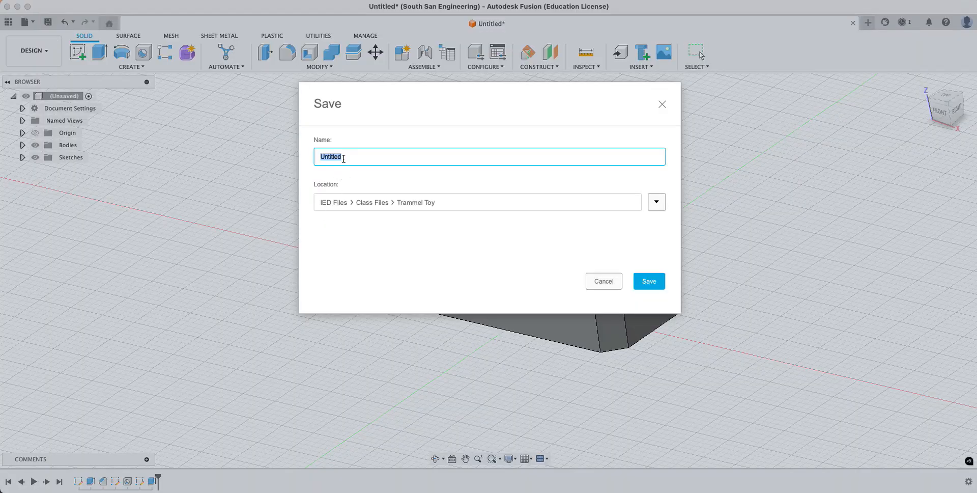
{"action": "type", "text": "Screw Slider Block"}
{"action": "left_click", "coordinate": [649, 280]}
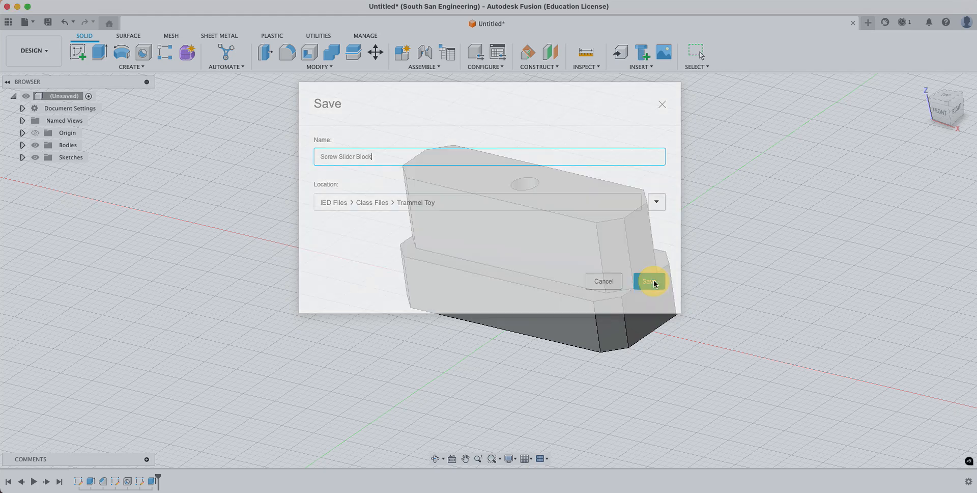